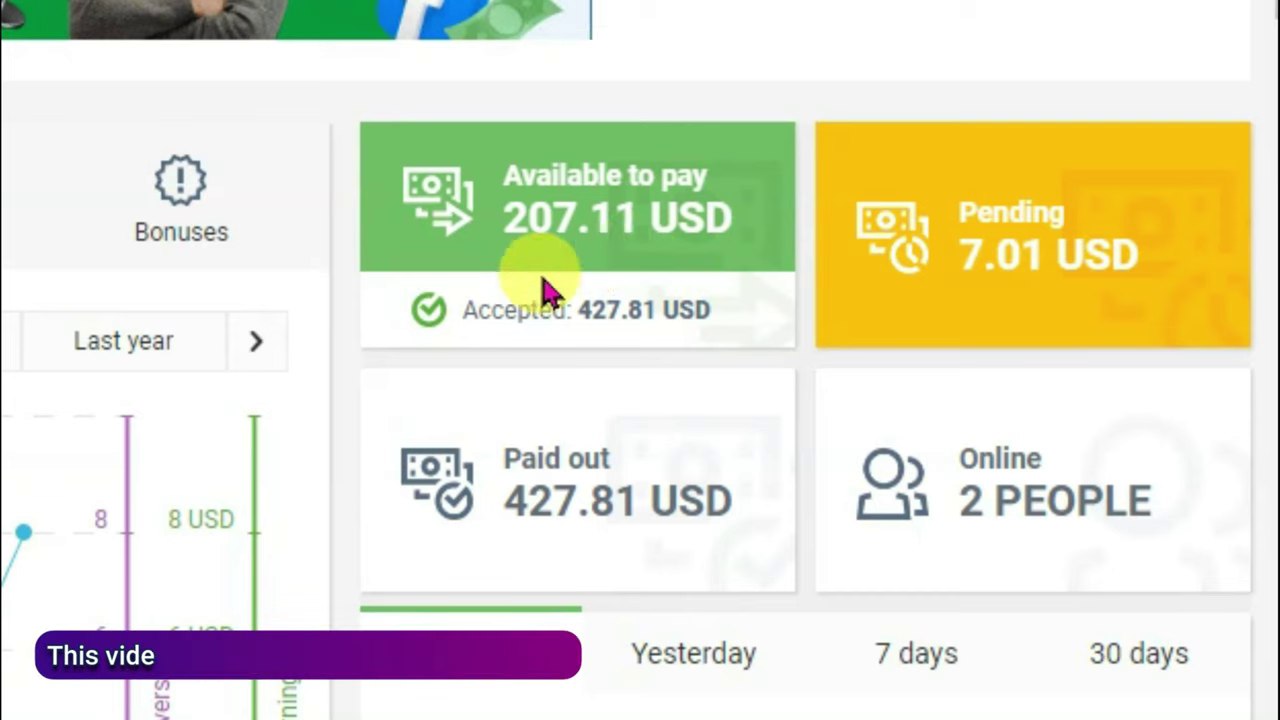
Load mylead.global/en and scroll through the MYLEAD AFFILIATE NETWORK introduction.
{"action": "mouse_move", "coordinate": [590, 298]}
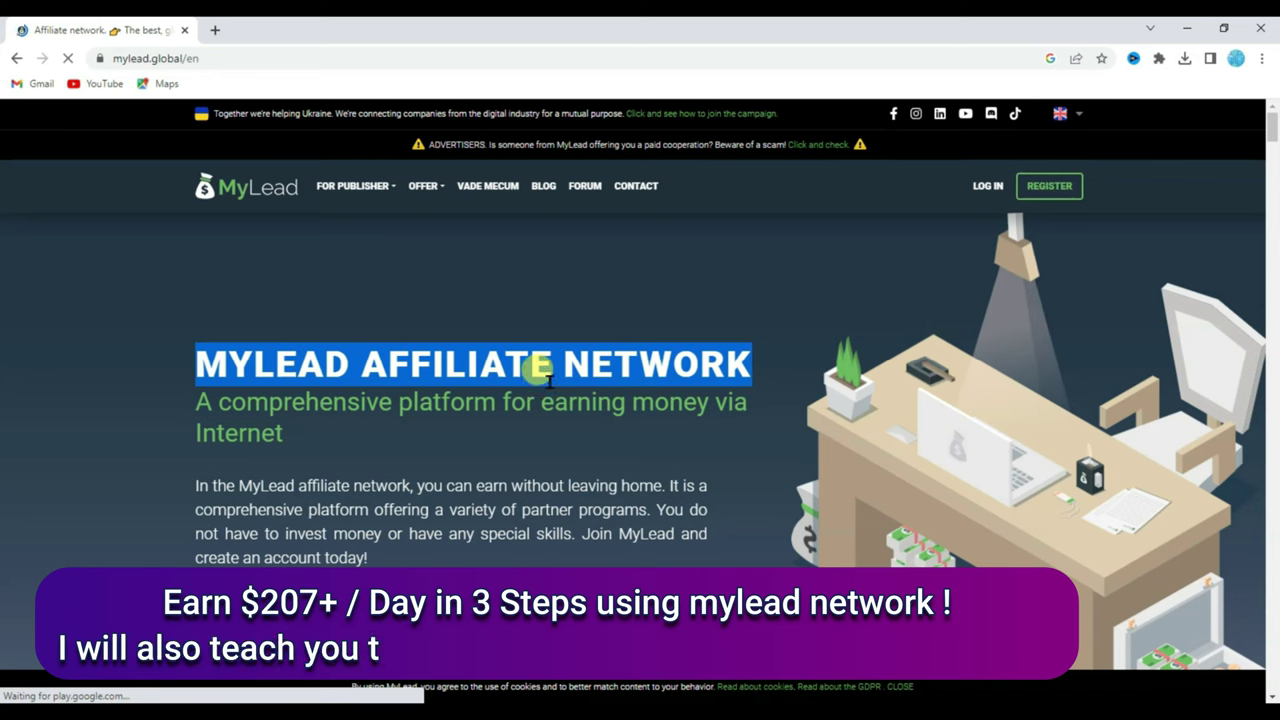
{"action": "left_click", "coordinate": [589, 377]}
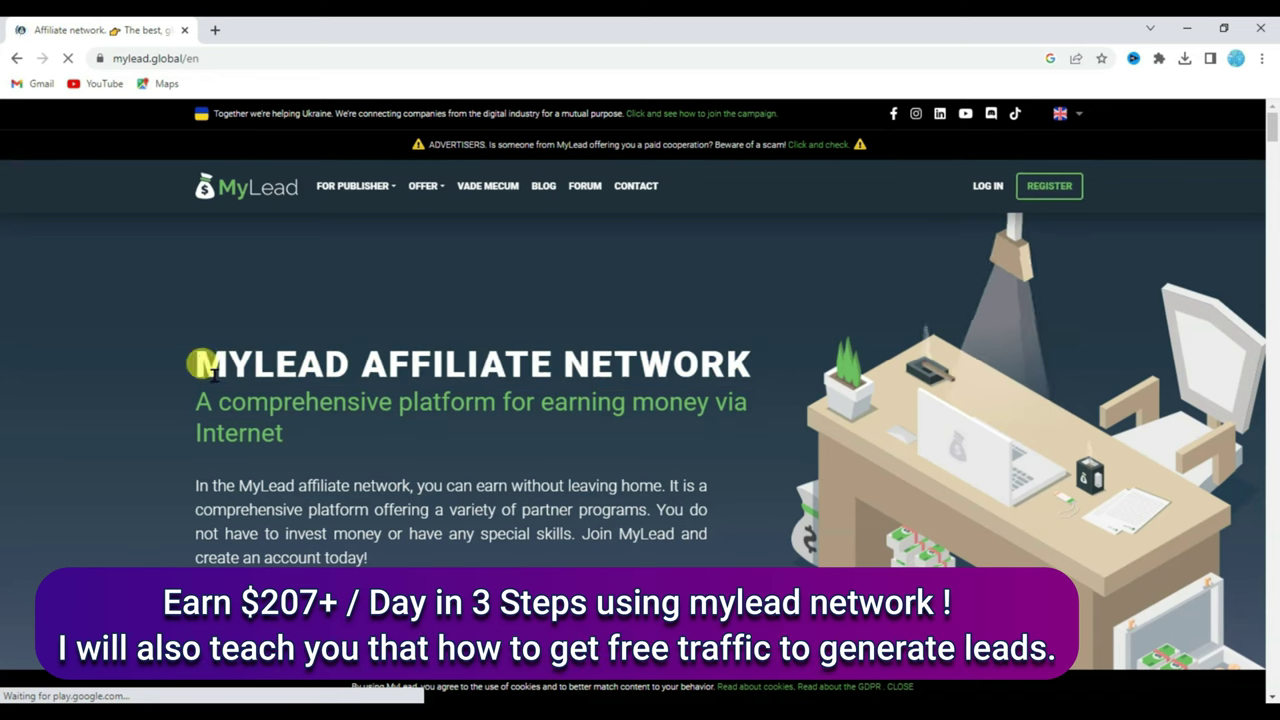
{"action": "left_click_drag", "start_coordinate": [190, 357], "coordinate": [725, 357]}
{"action": "left_click", "coordinate": [711, 350]}
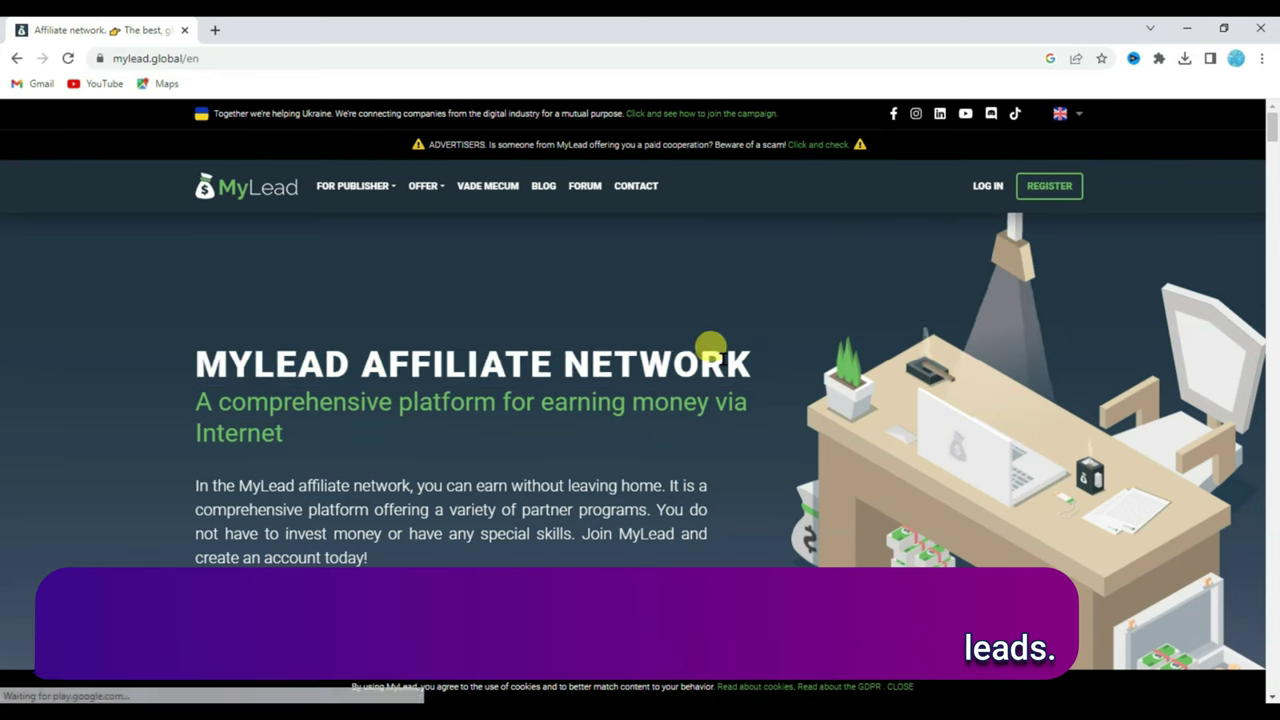
{"action": "scroll", "coordinate": [729, 443], "scroll_direction": "down", "scroll_amount": 4}
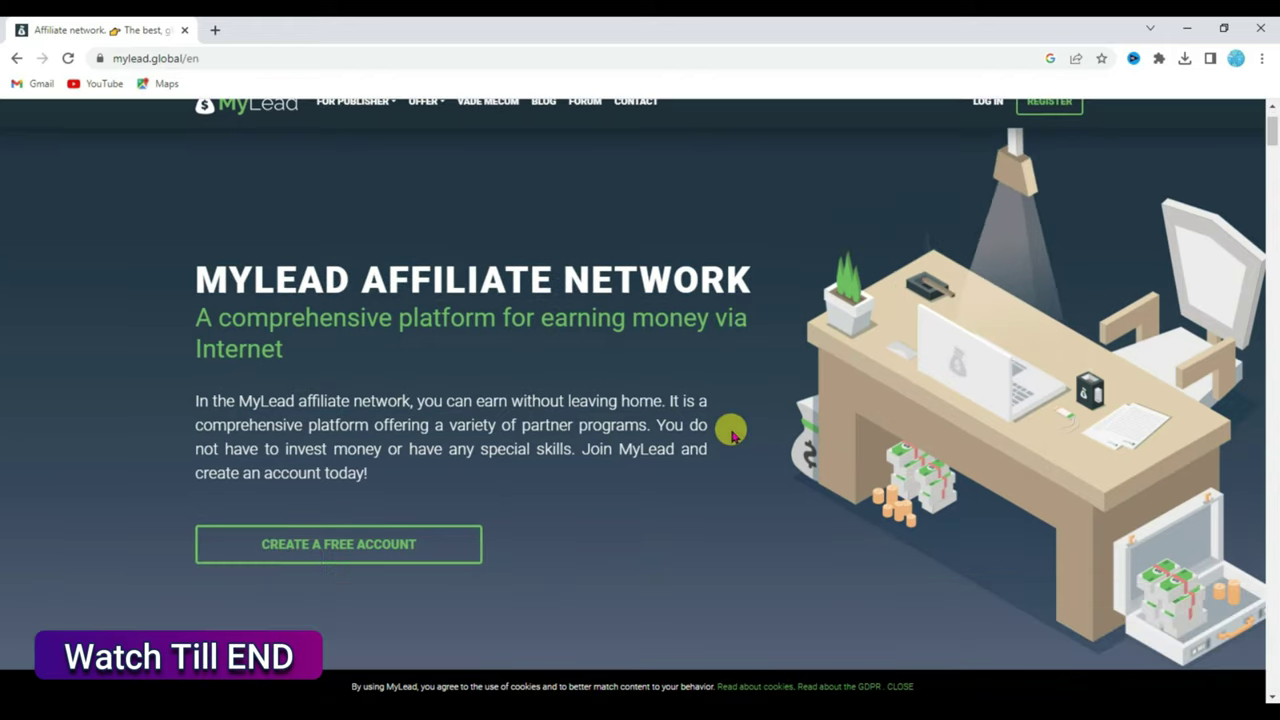
{"action": "scroll", "coordinate": [620, 322], "scroll_direction": "down", "scroll_amount": 12}
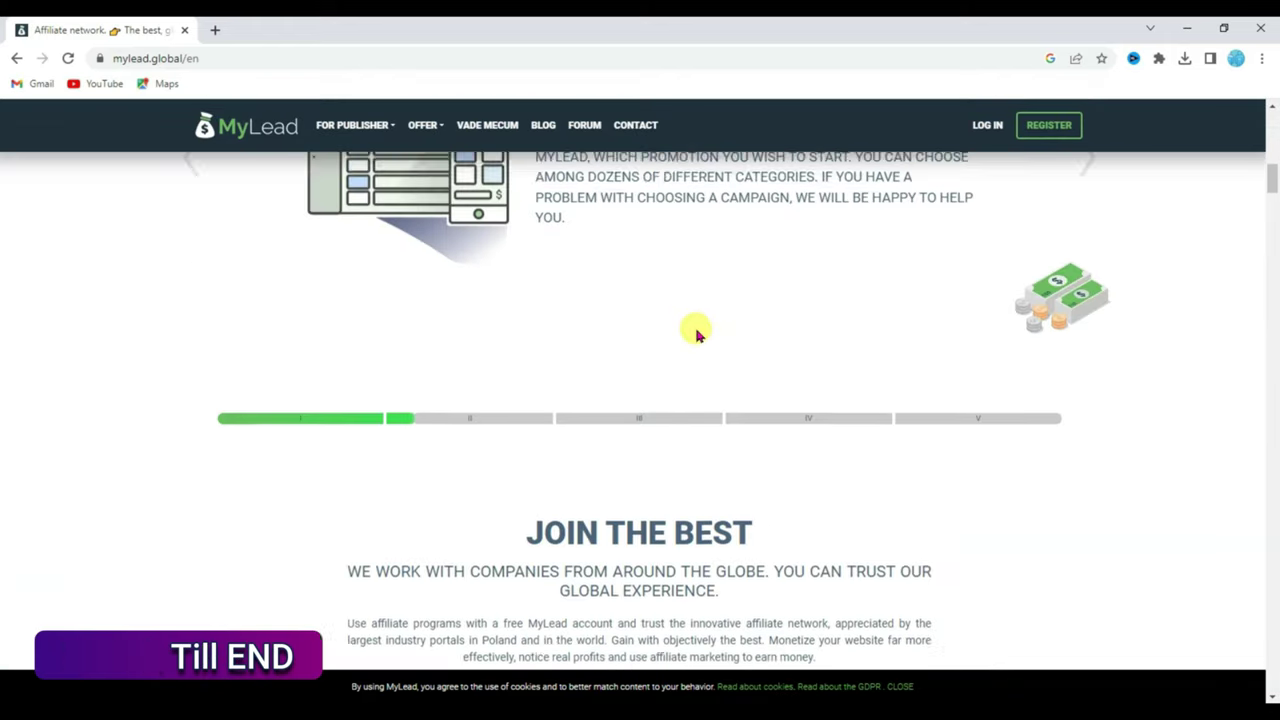
{"action": "scroll", "coordinate": [694, 331], "scroll_direction": "down", "scroll_amount": 2}
{"action": "scroll", "coordinate": [669, 291], "scroll_direction": "up", "scroll_amount": 20}
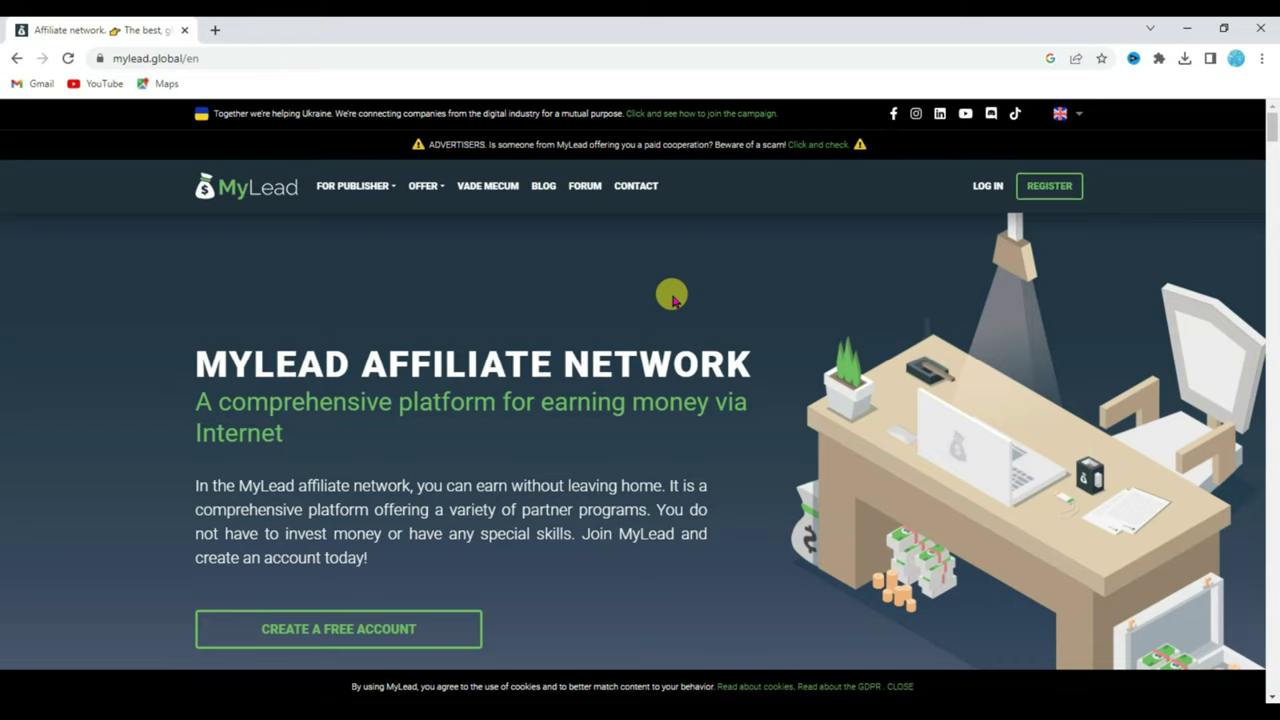
{"action": "scroll", "coordinate": [535, 325], "scroll_direction": "down", "scroll_amount": 1}
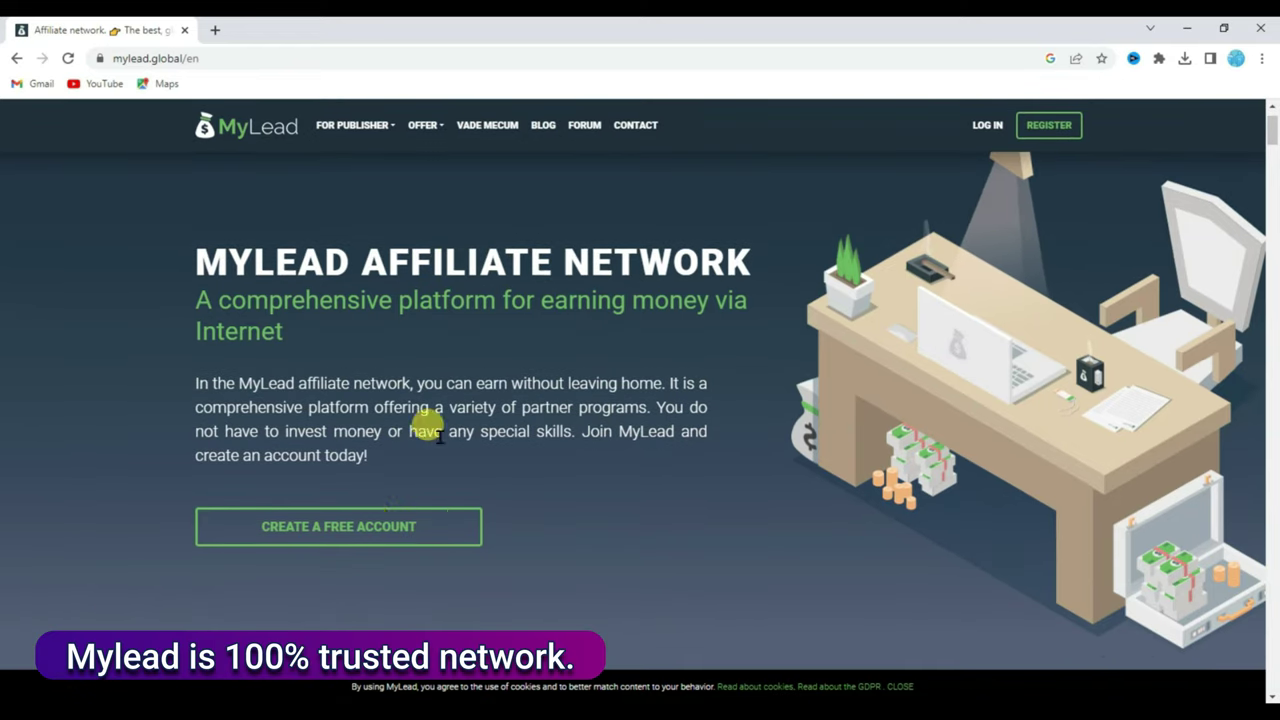
Open the free-account registration form and scroll to its Google, Facebook and Apple sign-in options.
{"action": "left_click", "coordinate": [414, 529]}
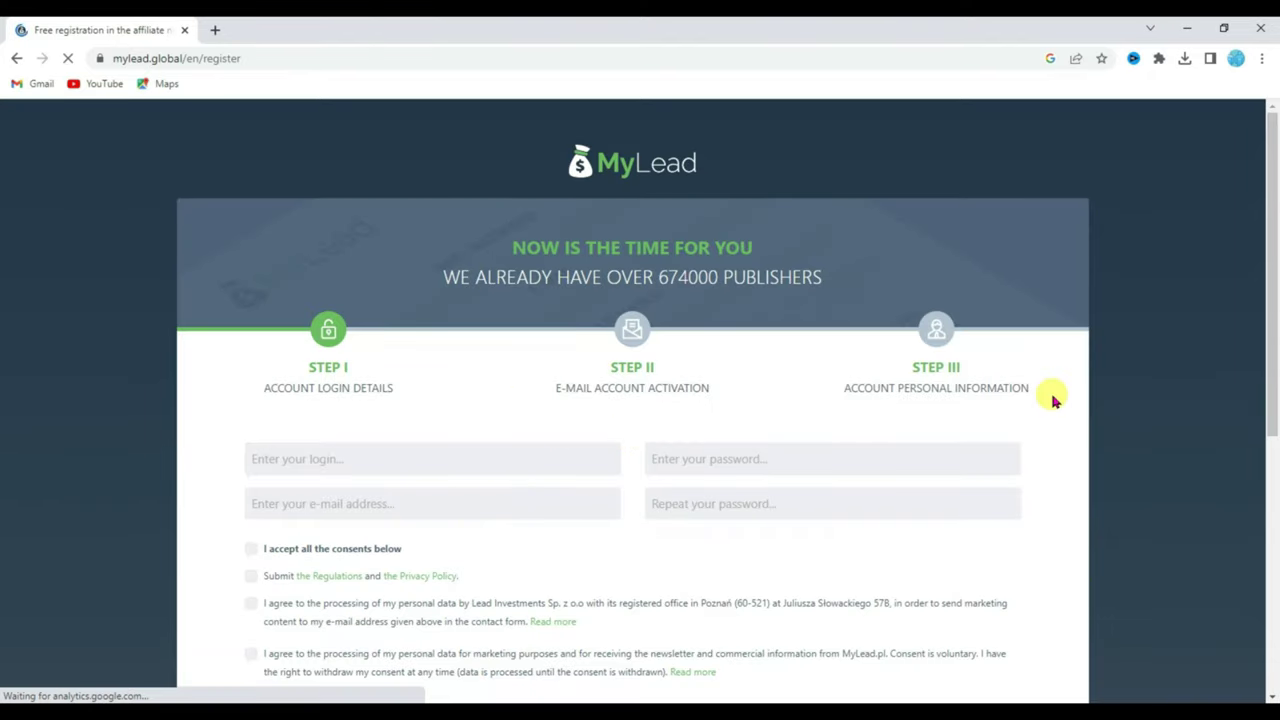
{"action": "scroll", "coordinate": [1053, 400], "scroll_direction": "down", "scroll_amount": 3}
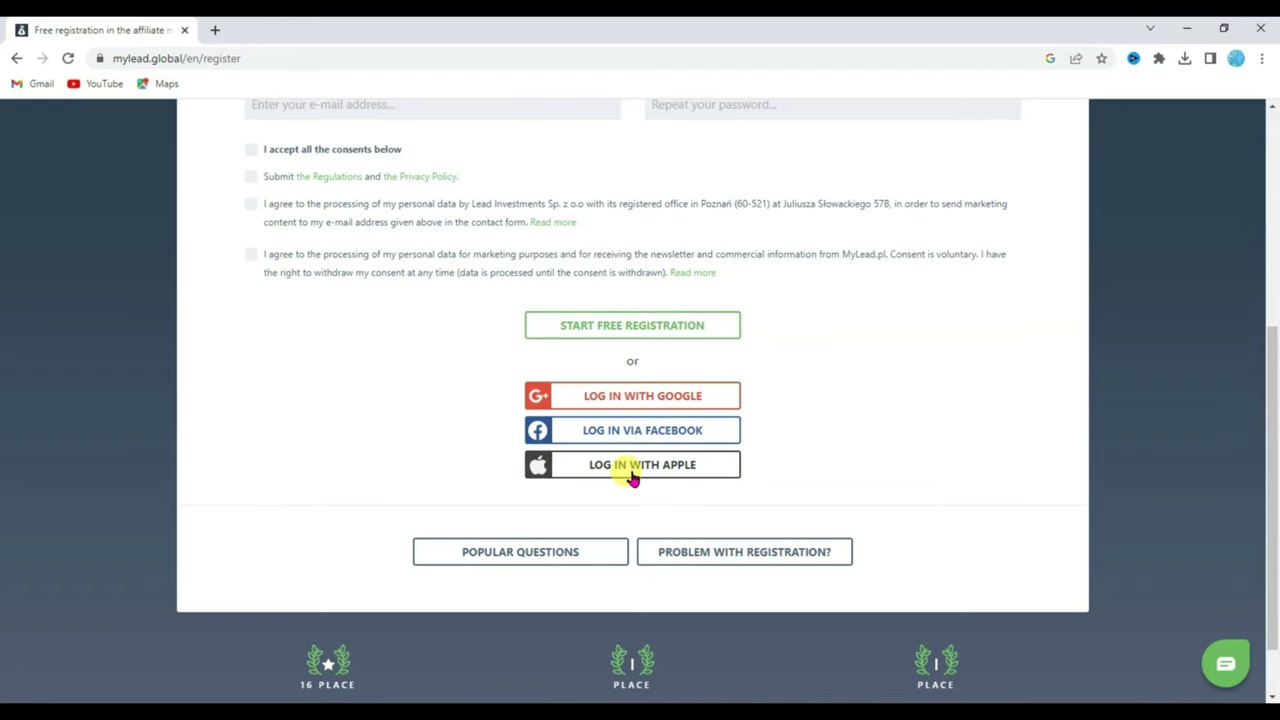
{"action": "scroll", "coordinate": [785, 281], "scroll_direction": "up", "scroll_amount": 4}
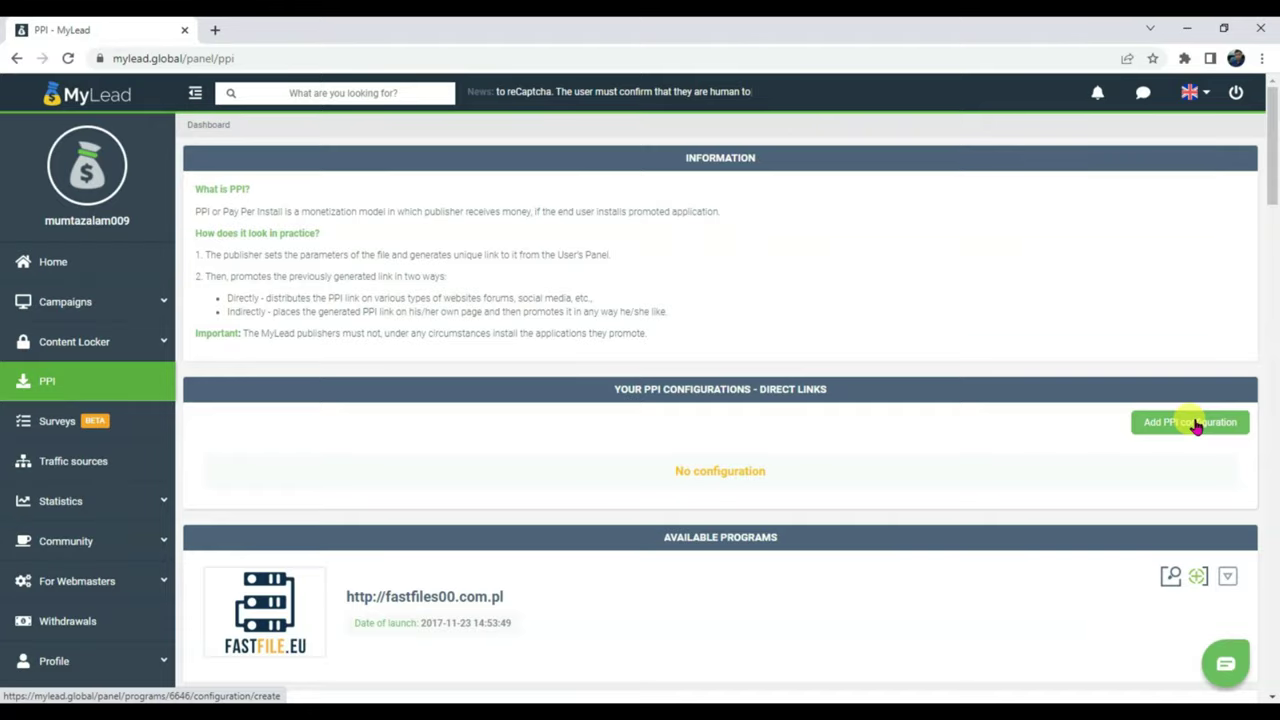
Save PPI configuration 'Watch Full Pathaan Movie' with filename Pathaan and the Download the movie landing creative.
{"action": "left_click", "coordinate": [1063, 475]}
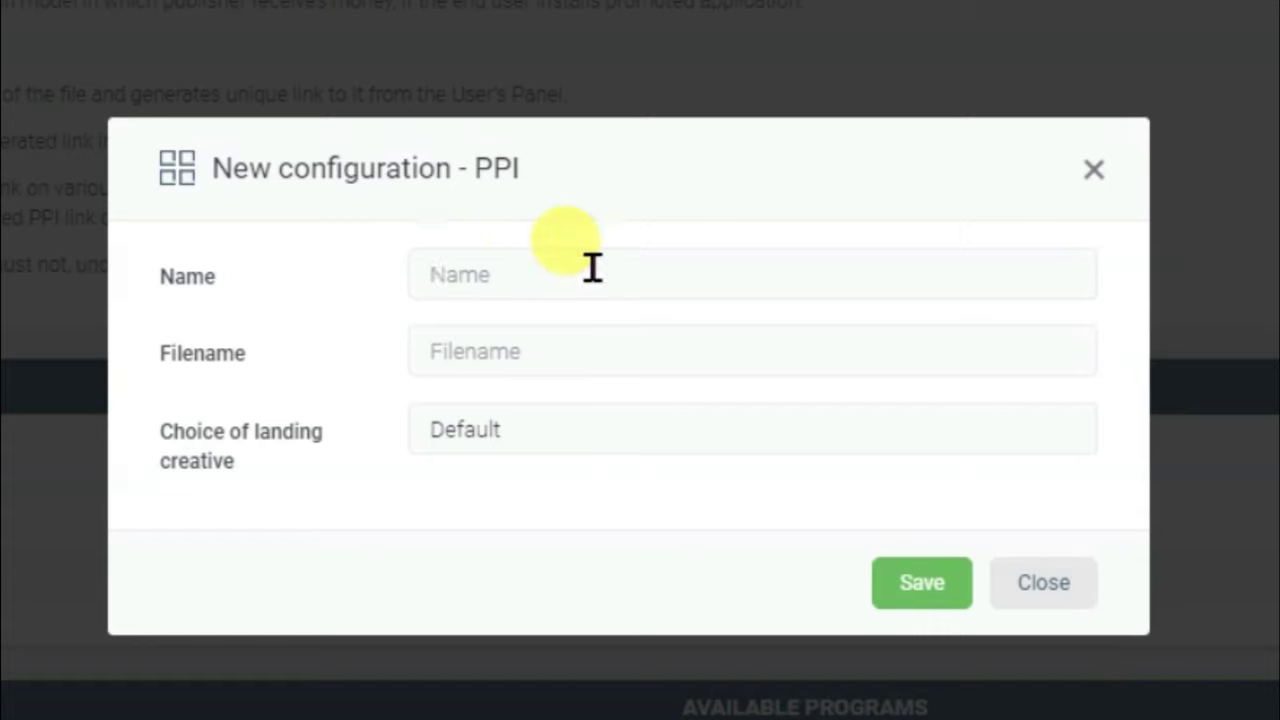
{"action": "left_click", "coordinate": [477, 272]}
{"action": "type", "text": "Watch Full Pathaan Movie"}
{"action": "left_click", "coordinate": [607, 345]}
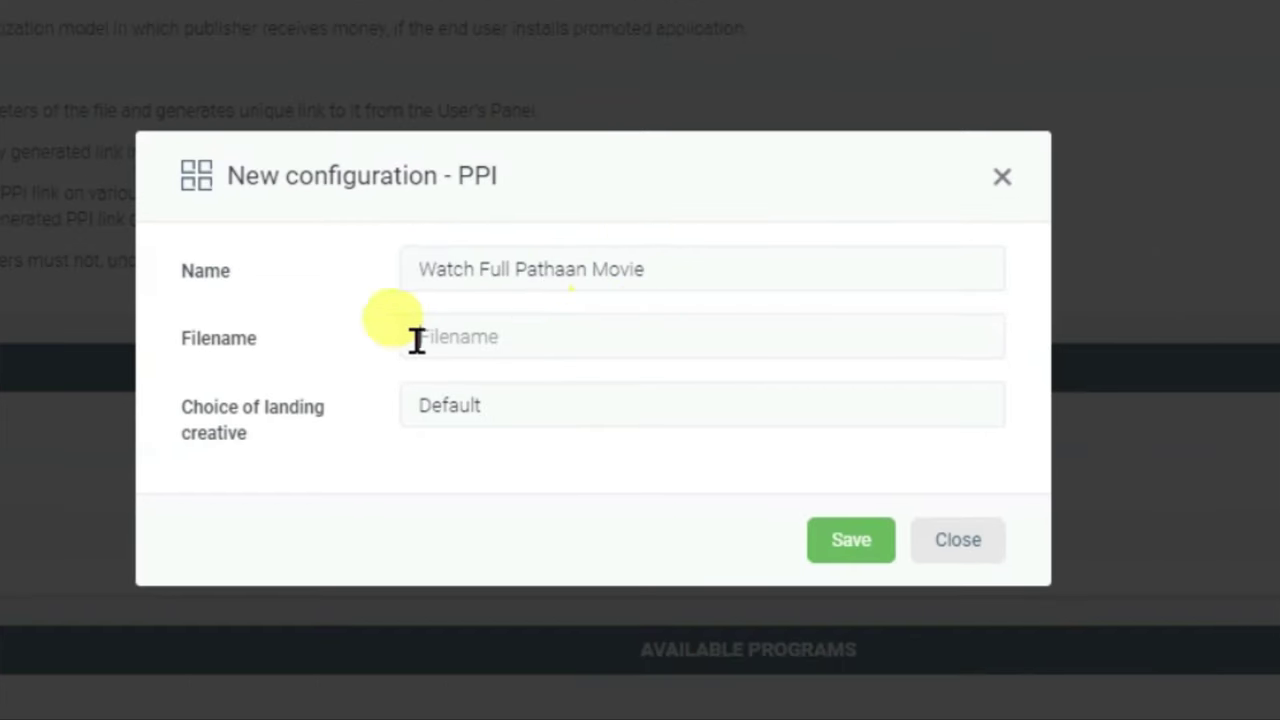
{"action": "type", "text": "Pthaan"}
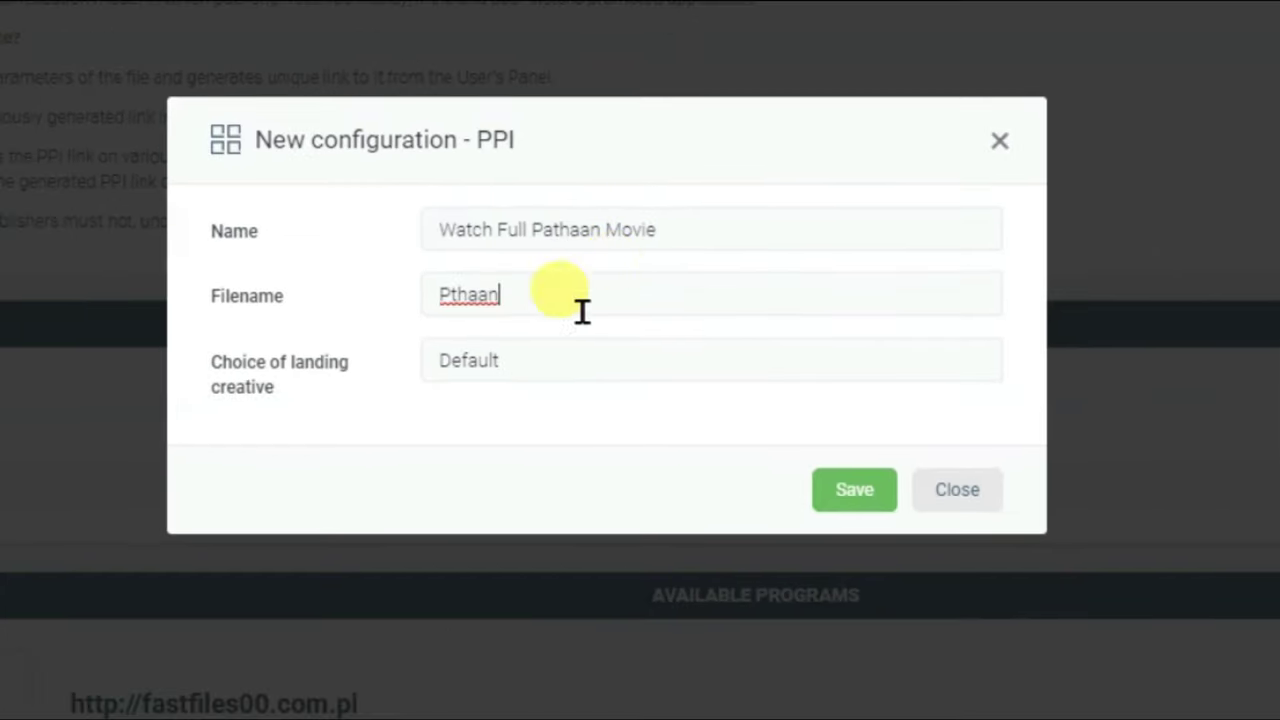
{"action": "key", "text": "Left"}
{"action": "key", "text": "Left"}
{"action": "key", "text": "Left"}
{"action": "key", "text": "Left"}
{"action": "key", "text": "Left"}
{"action": "type", "text": "a"}
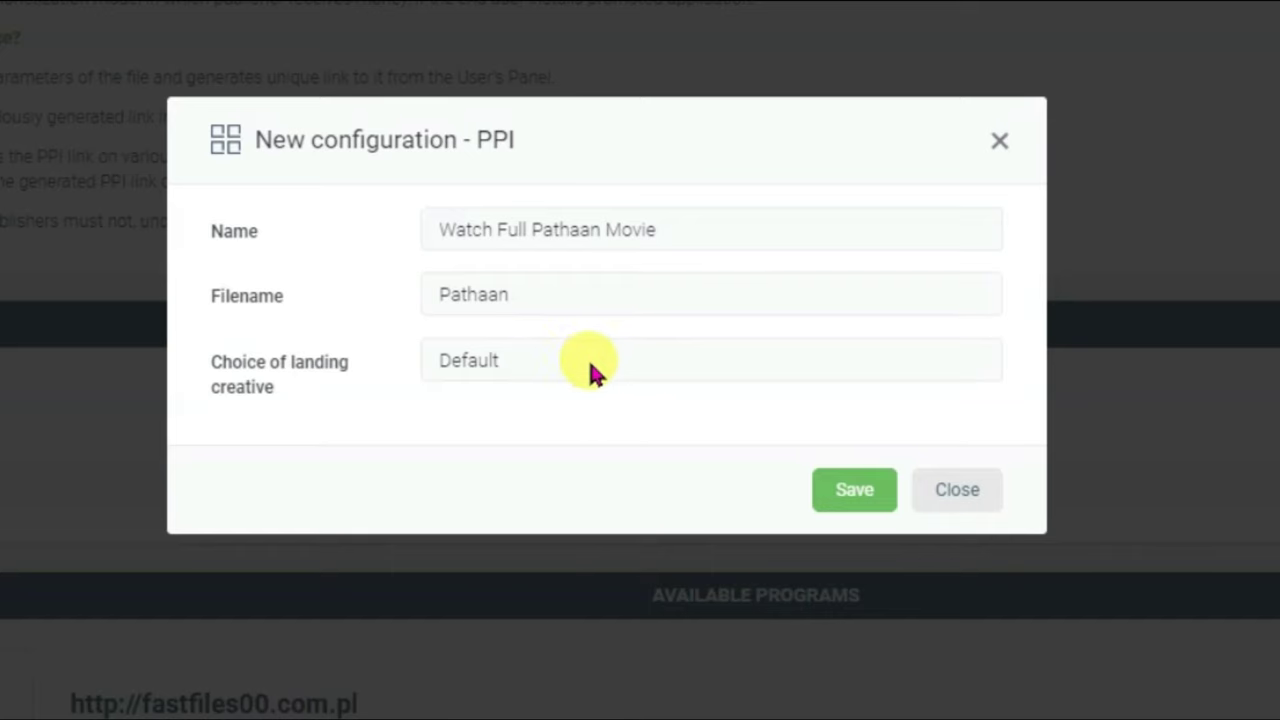
{"action": "left_click", "coordinate": [588, 366]}
{"action": "left_click", "coordinate": [541, 516]}
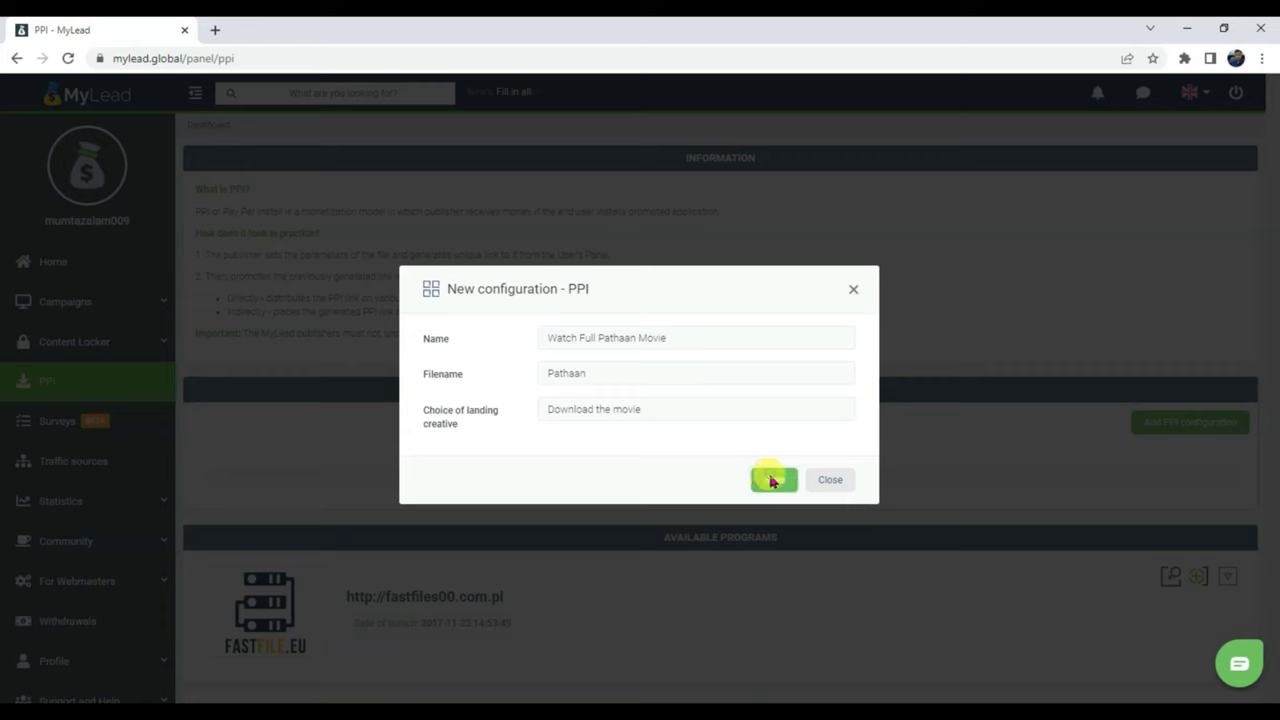
{"action": "left_click", "coordinate": [852, 490]}
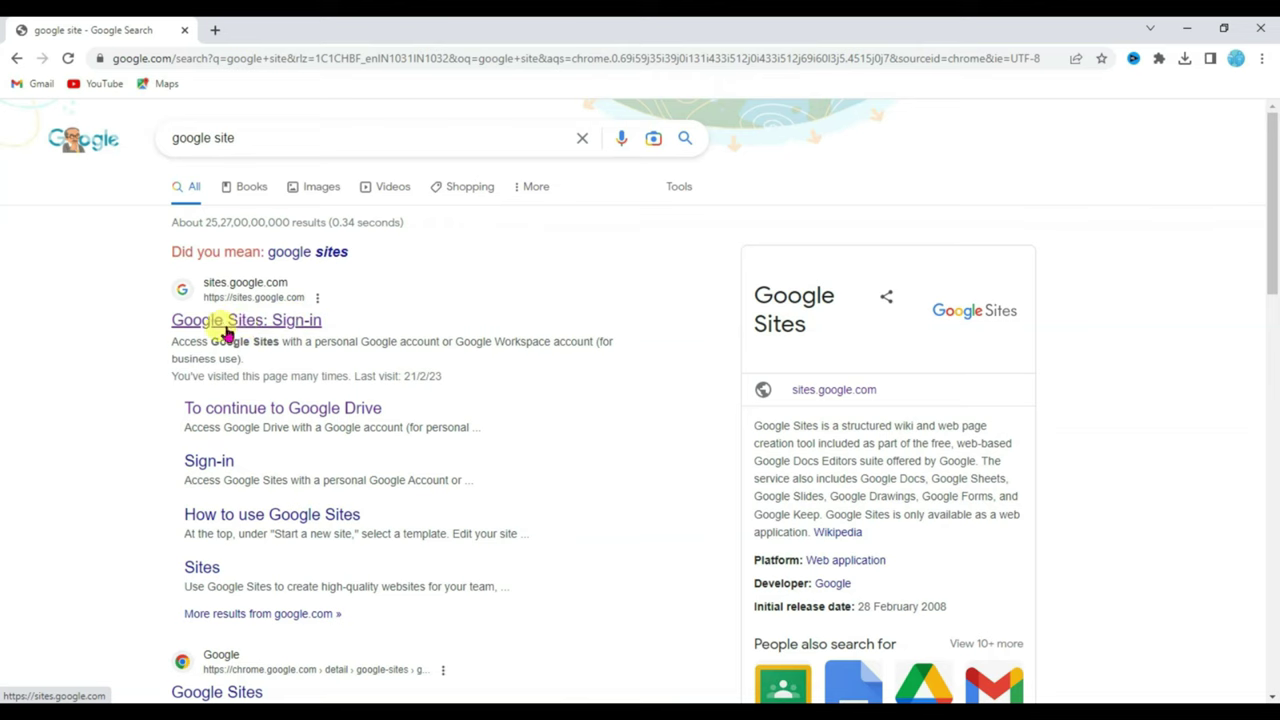
Go to Google Sites from the search results and start a Blank site.
{"action": "left_click", "coordinate": [241, 324]}
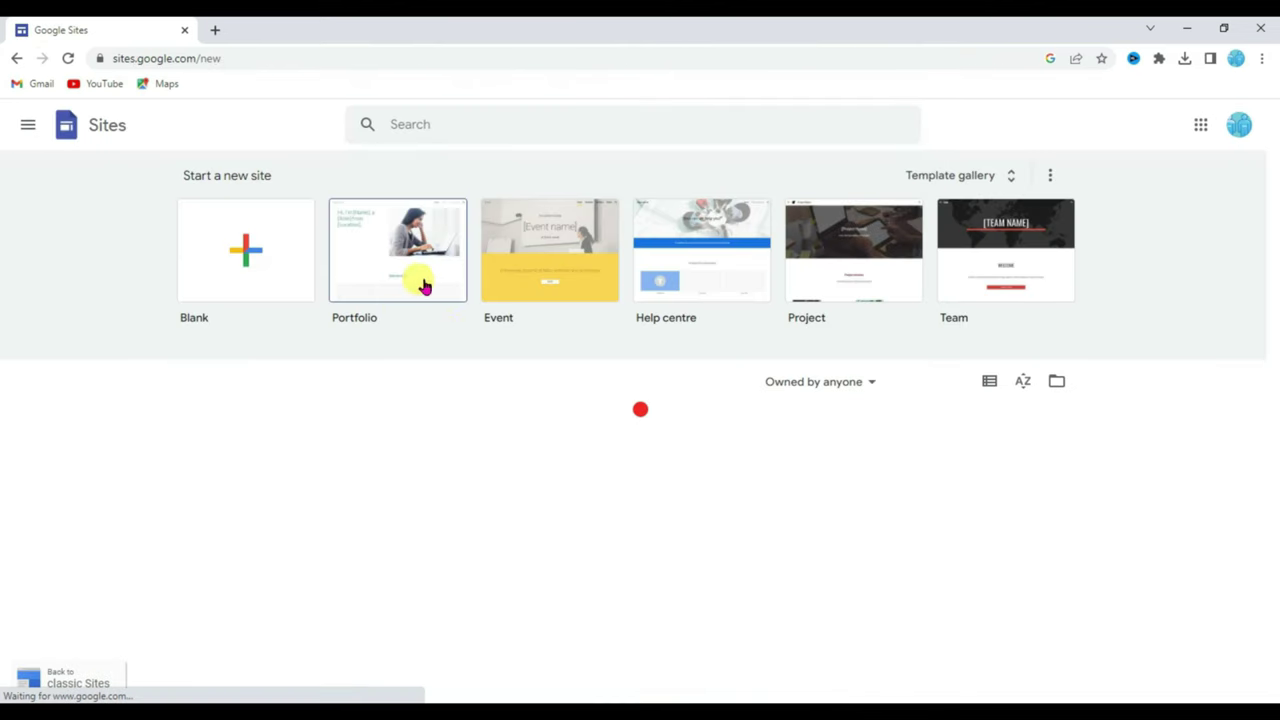
{"action": "left_click", "coordinate": [203, 251]}
Paste 'Download And Watch Pathaan movie' as the page title and make it bold.
{"action": "type", "text": "Download And Watch Pathaan movie"}
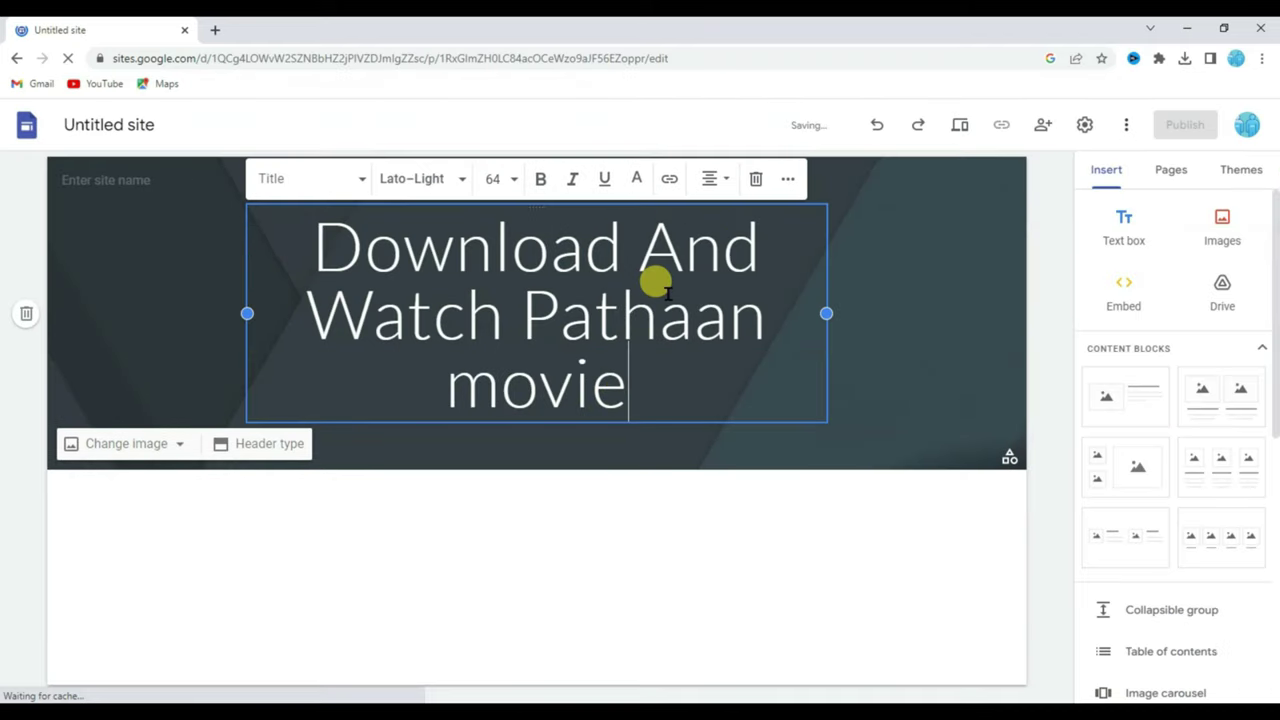
{"action": "key", "text": "ctrl+a"}
{"action": "key", "text": "ctrl+b"}
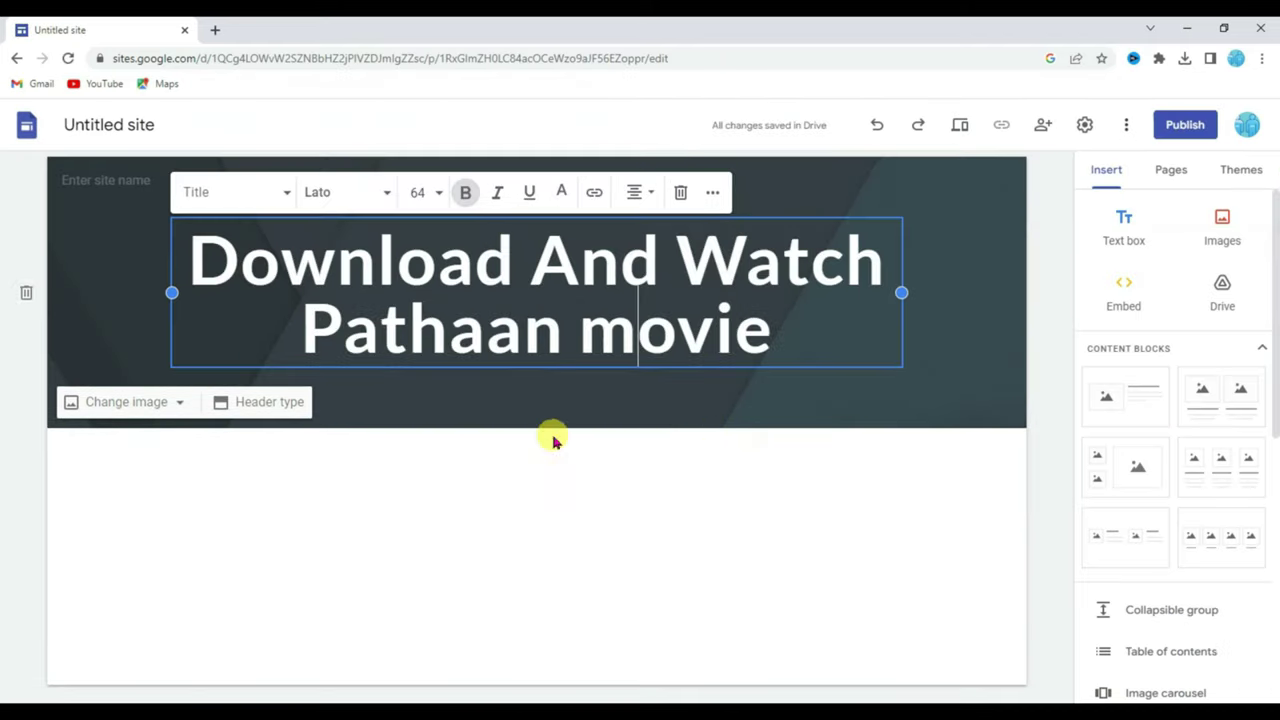
Set the header background to the pink sunset image from the gallery.
{"action": "mouse_move", "coordinate": [557, 402]}
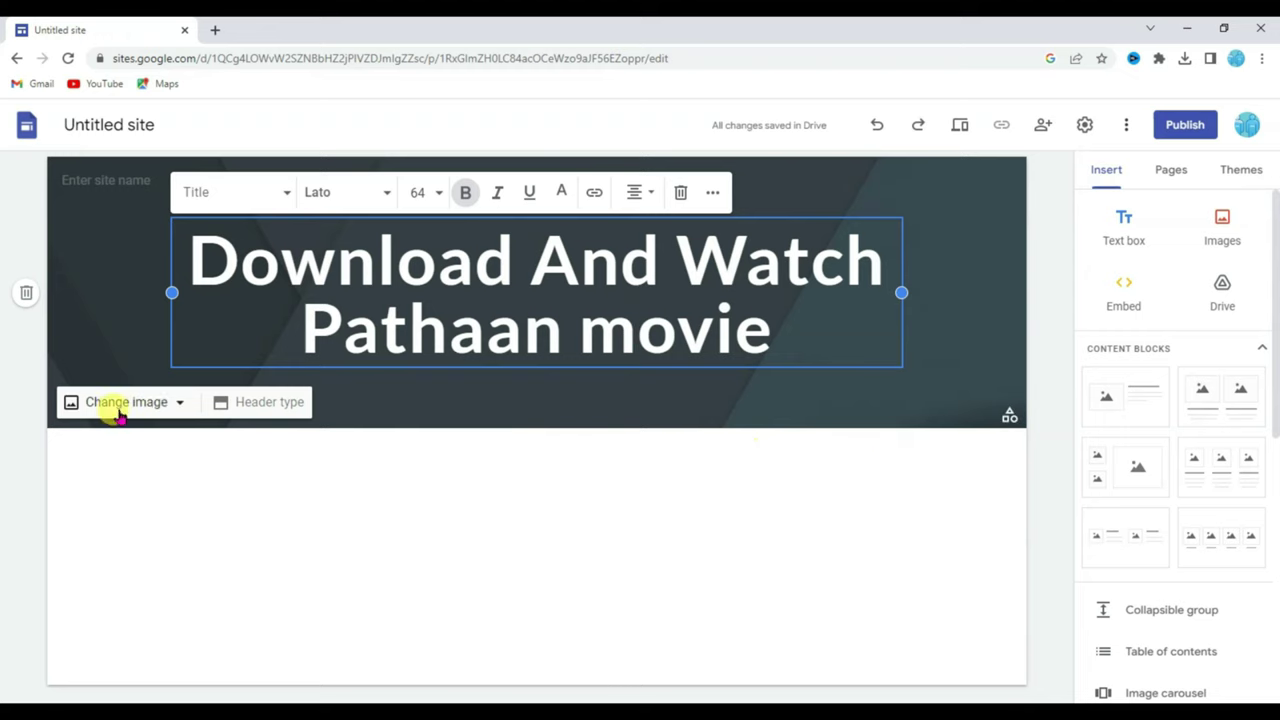
{"action": "left_click", "coordinate": [136, 410]}
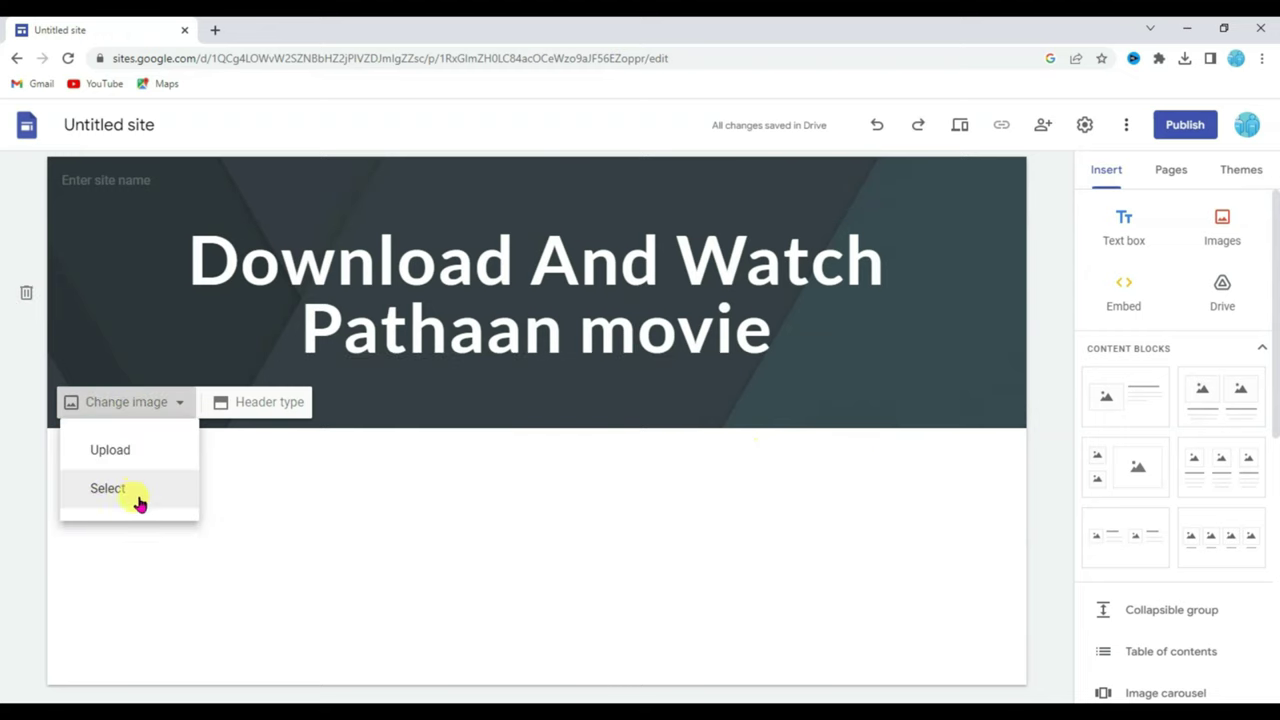
{"action": "left_click", "coordinate": [110, 489]}
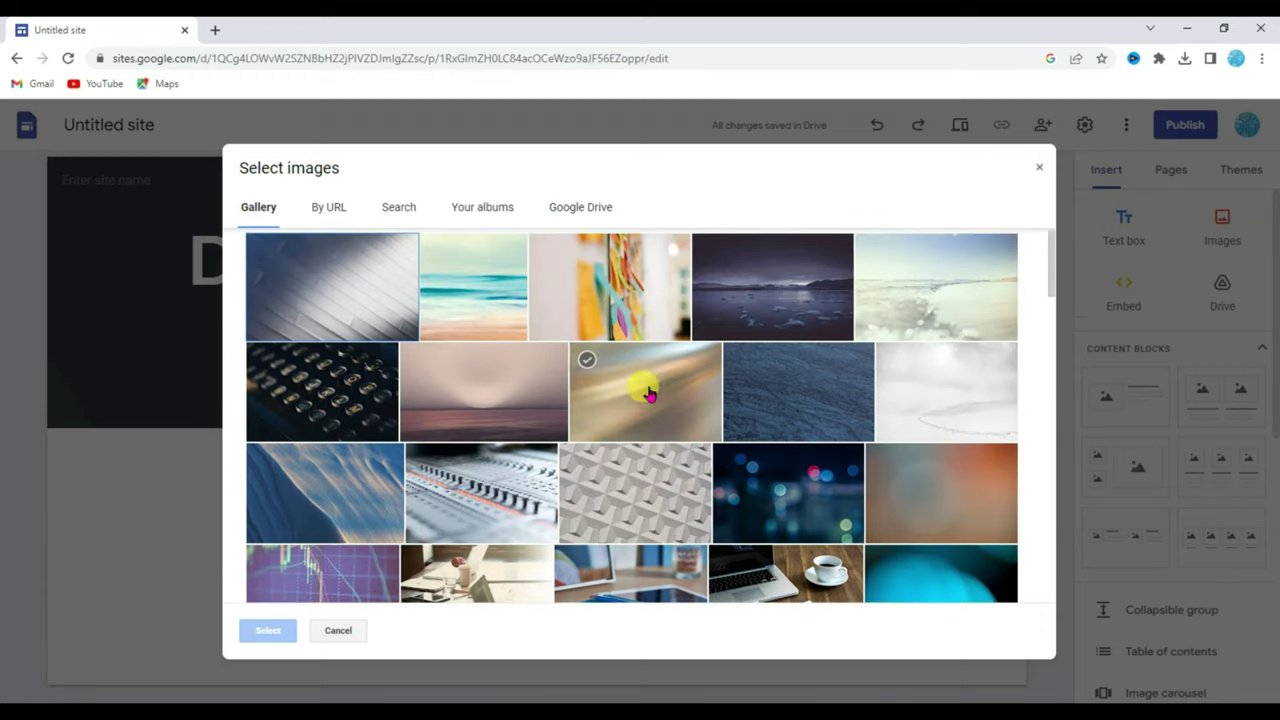
{"action": "scroll", "coordinate": [676, 450], "scroll_direction": "down", "scroll_amount": 3}
{"action": "scroll", "coordinate": [600, 423], "scroll_direction": "up", "scroll_amount": 3}
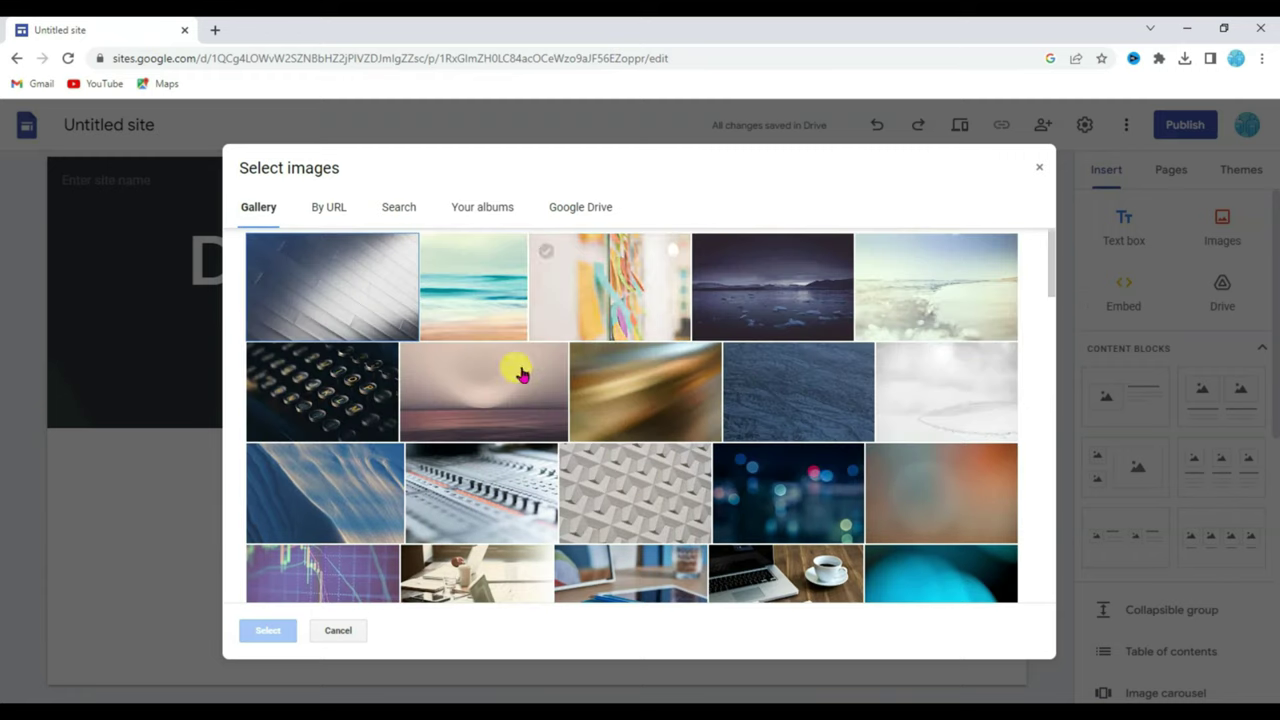
{"action": "left_click", "coordinate": [490, 380]}
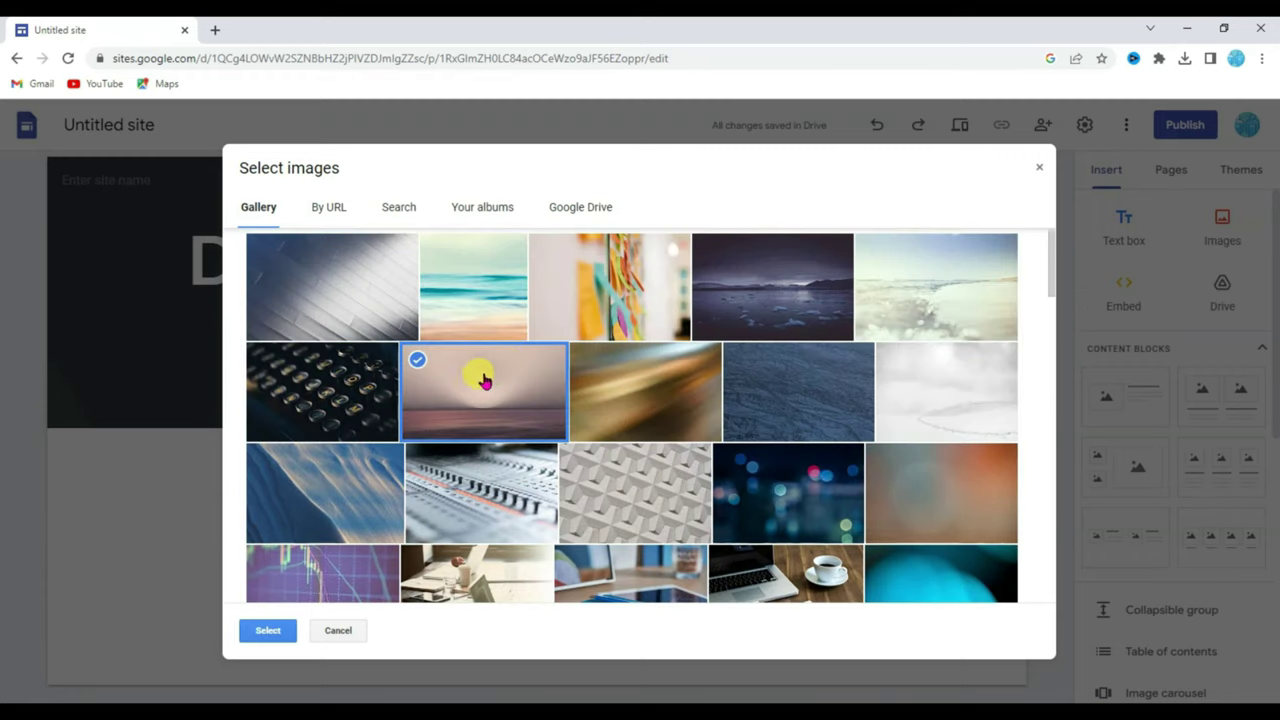
{"action": "left_click", "coordinate": [267, 632]}
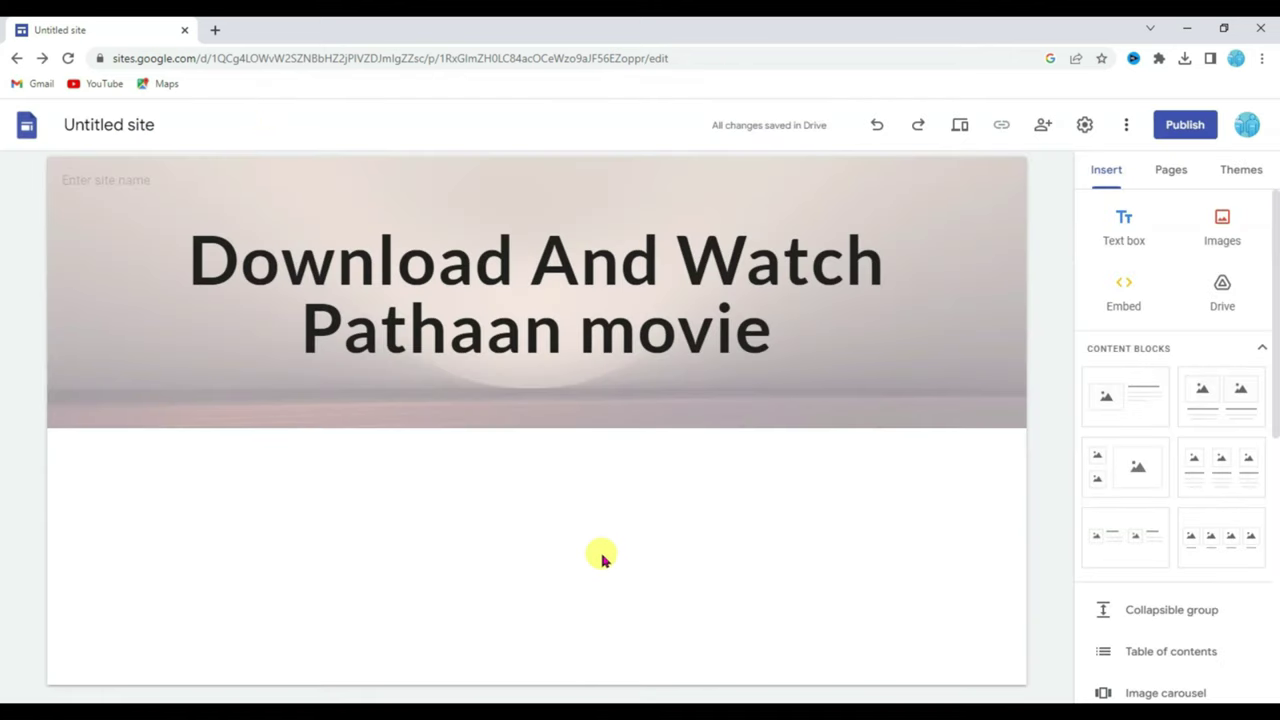
Search Google Images for pathaan and save the Wikipedia poster as Pathaan_film_poster.jpg.
{"action": "left_click", "coordinate": [214, 33]}
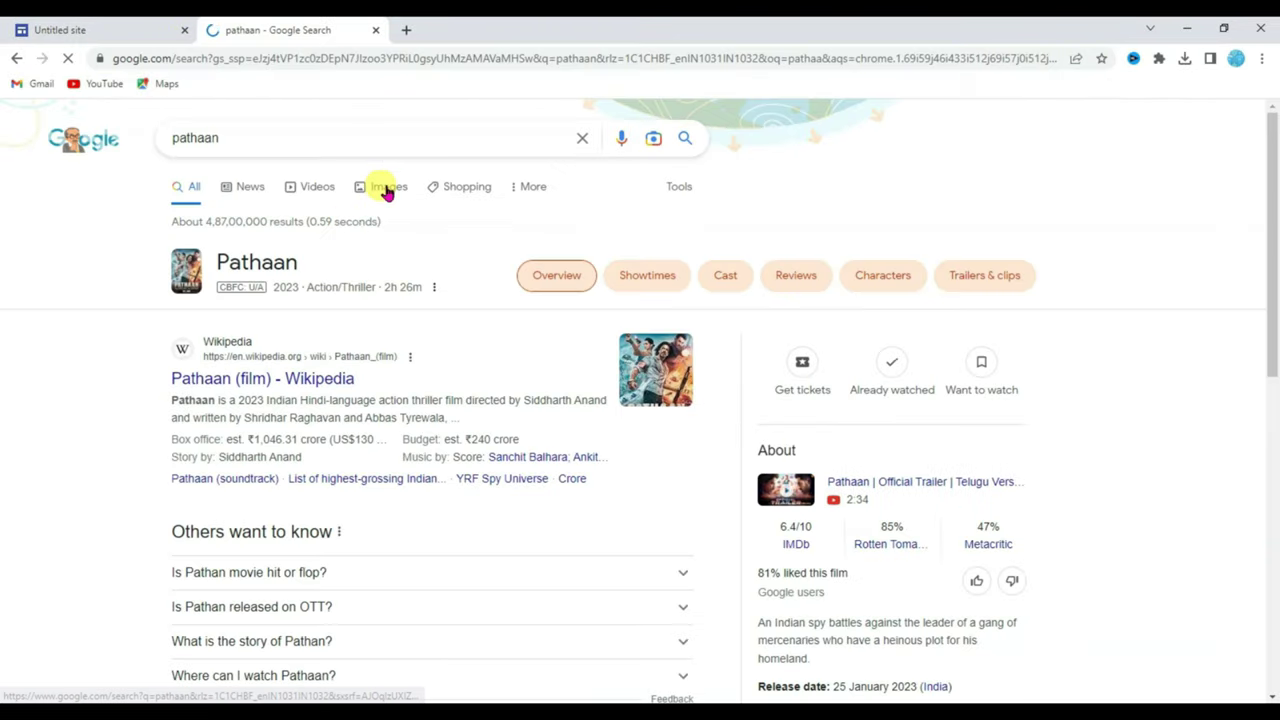
{"action": "left_click", "coordinate": [387, 190]}
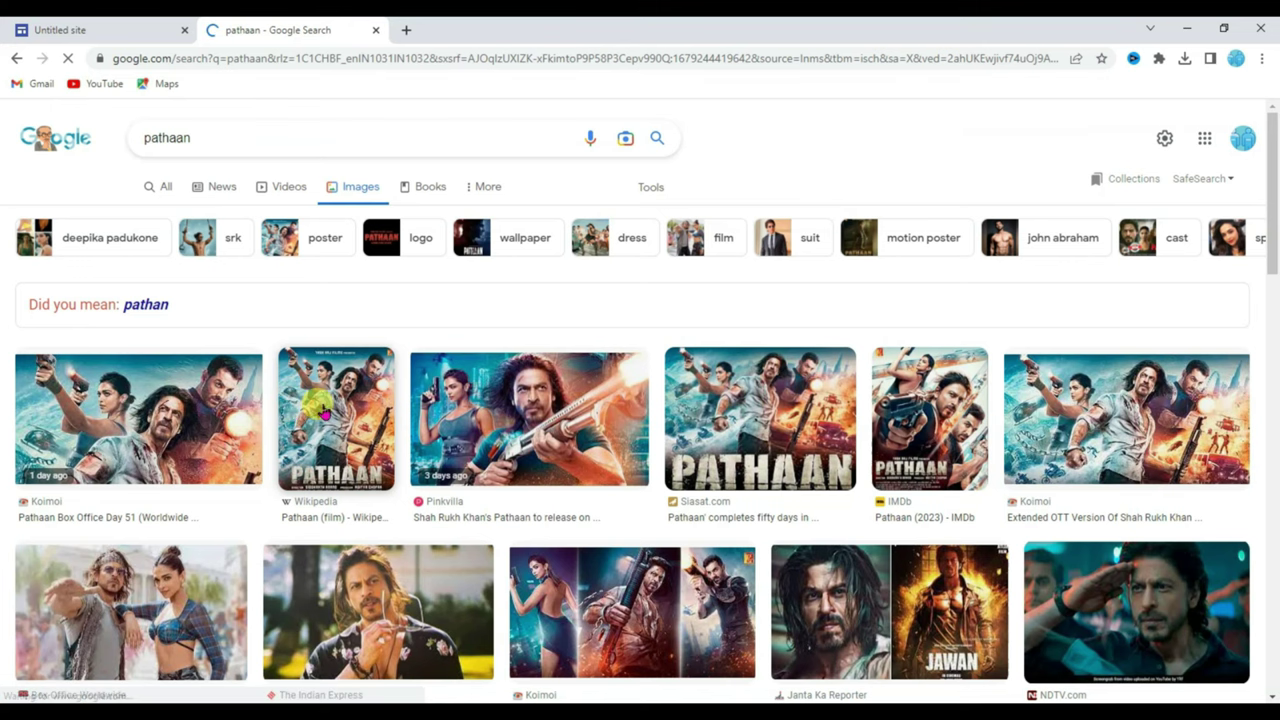
{"action": "left_click", "coordinate": [324, 414]}
{"action": "right_click", "coordinate": [1032, 252]}
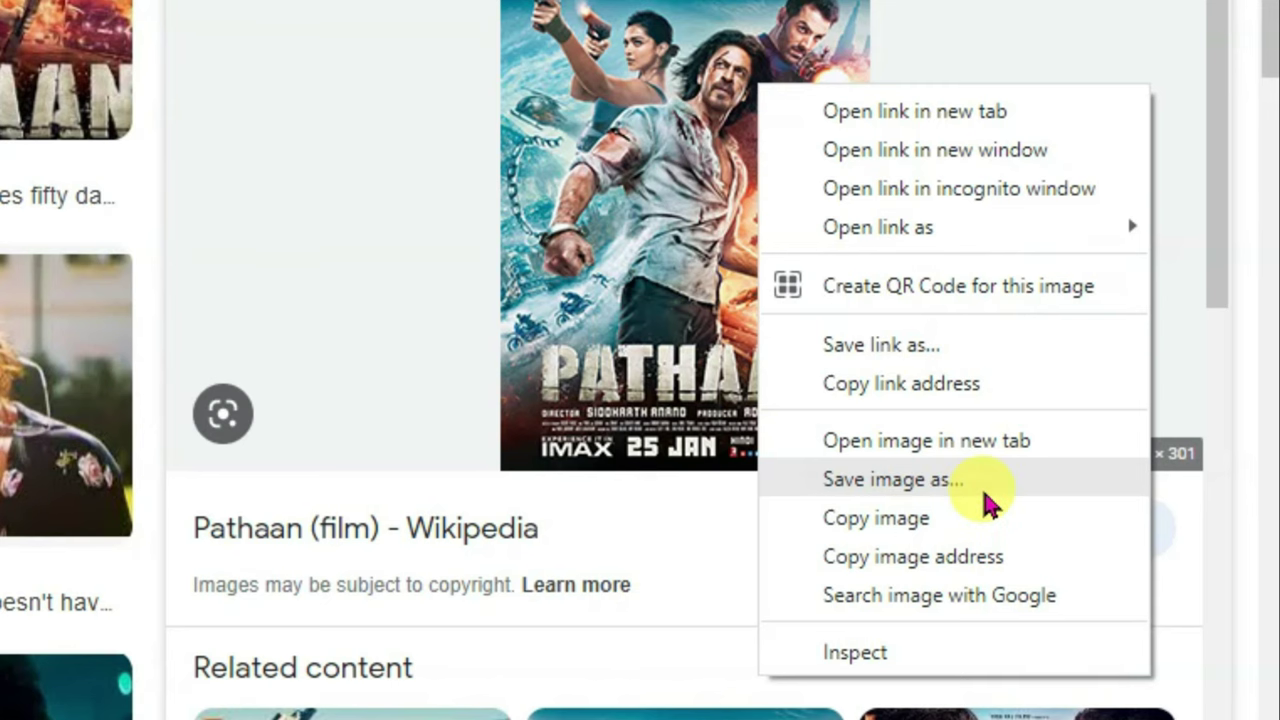
{"action": "left_click", "coordinate": [941, 489]}
{"action": "left_click", "coordinate": [738, 550]}
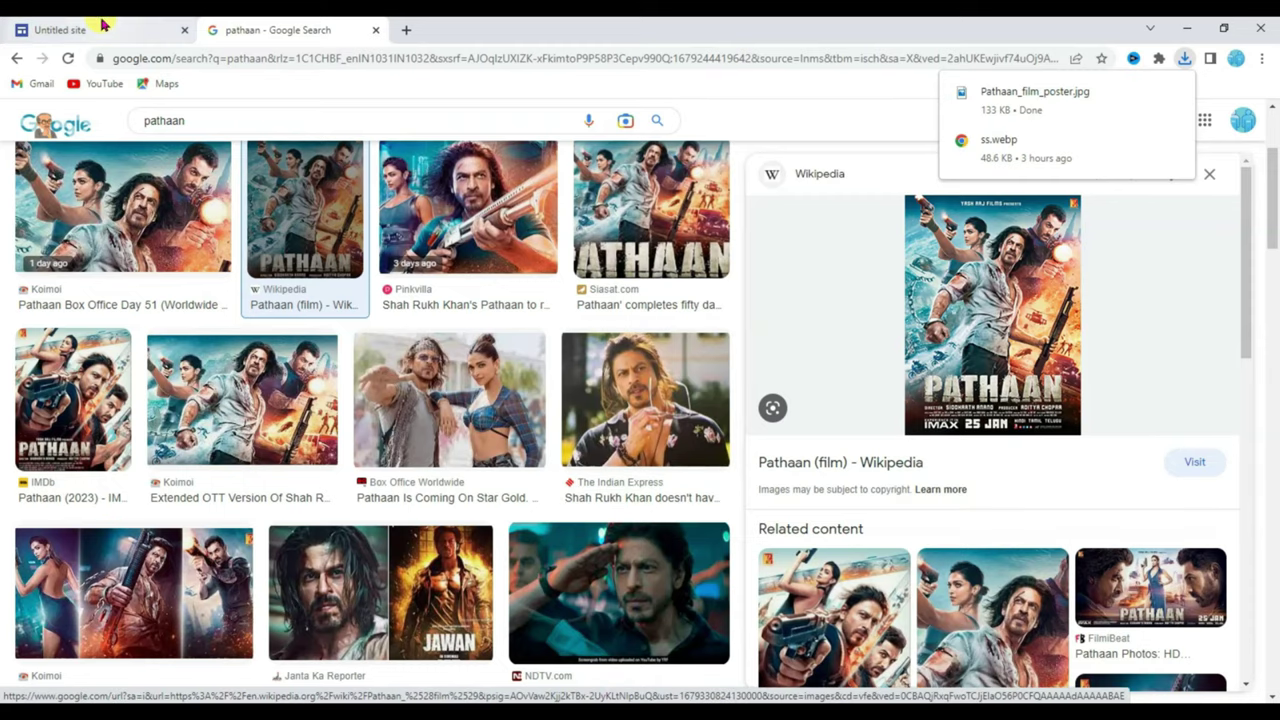
{"action": "left_click", "coordinate": [103, 22]}
Upload Pathaan_film_poster to the page and centre it below the header.
{"action": "left_click", "coordinate": [1221, 217]}
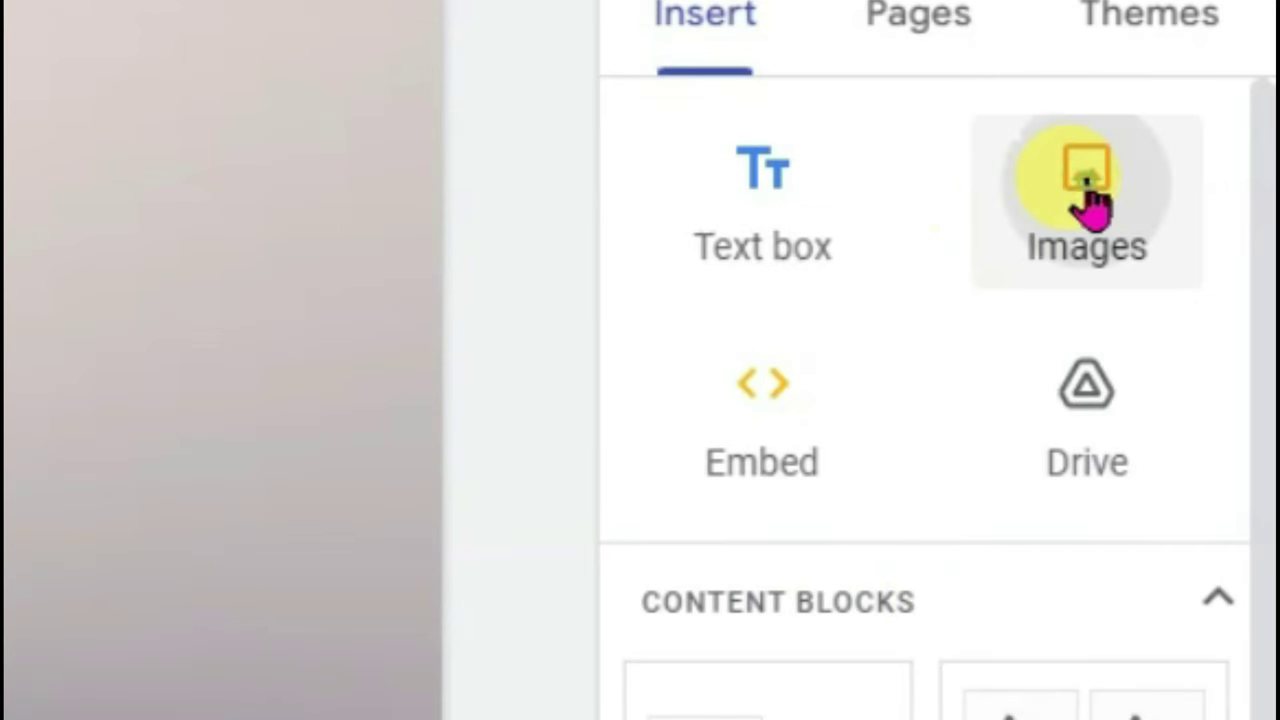
{"action": "left_click", "coordinate": [1168, 392]}
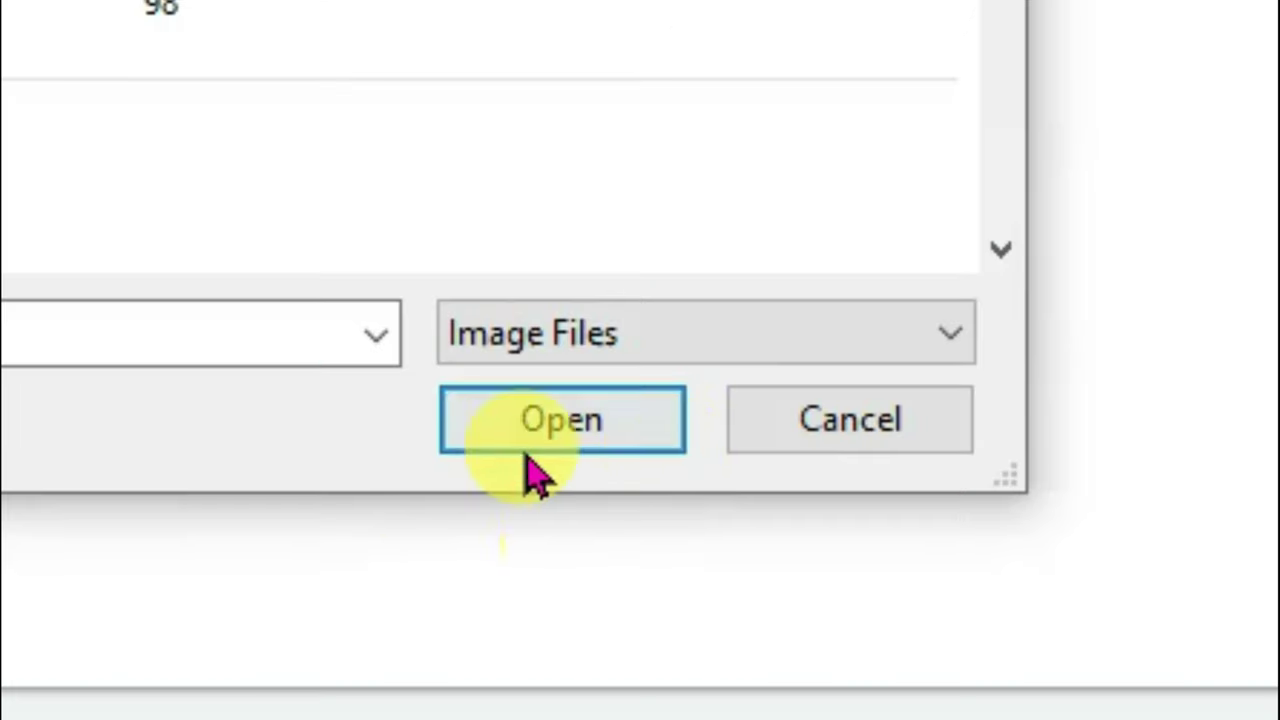
{"action": "left_click", "coordinate": [527, 452]}
{"action": "left_click_drag", "start_coordinate": [280, 490], "coordinate": [560, 418]}
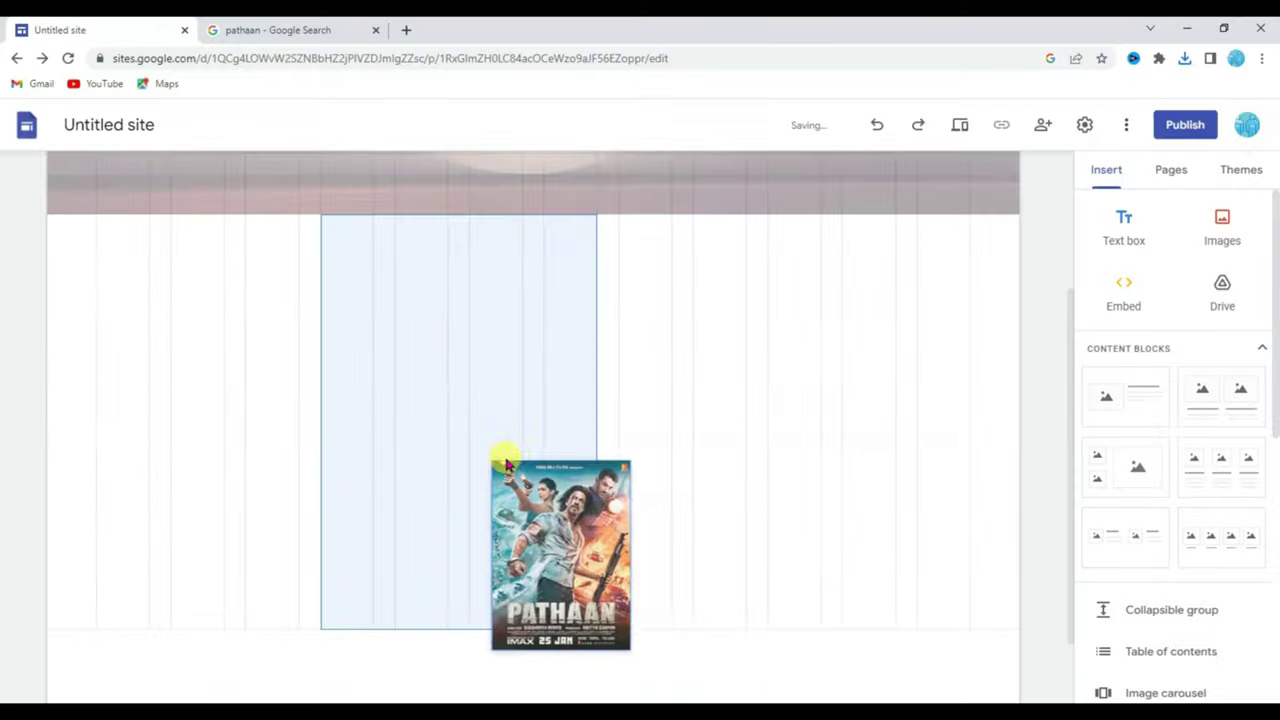
{"action": "scroll", "coordinate": [1188, 428], "scroll_direction": "down", "scroll_amount": 3}
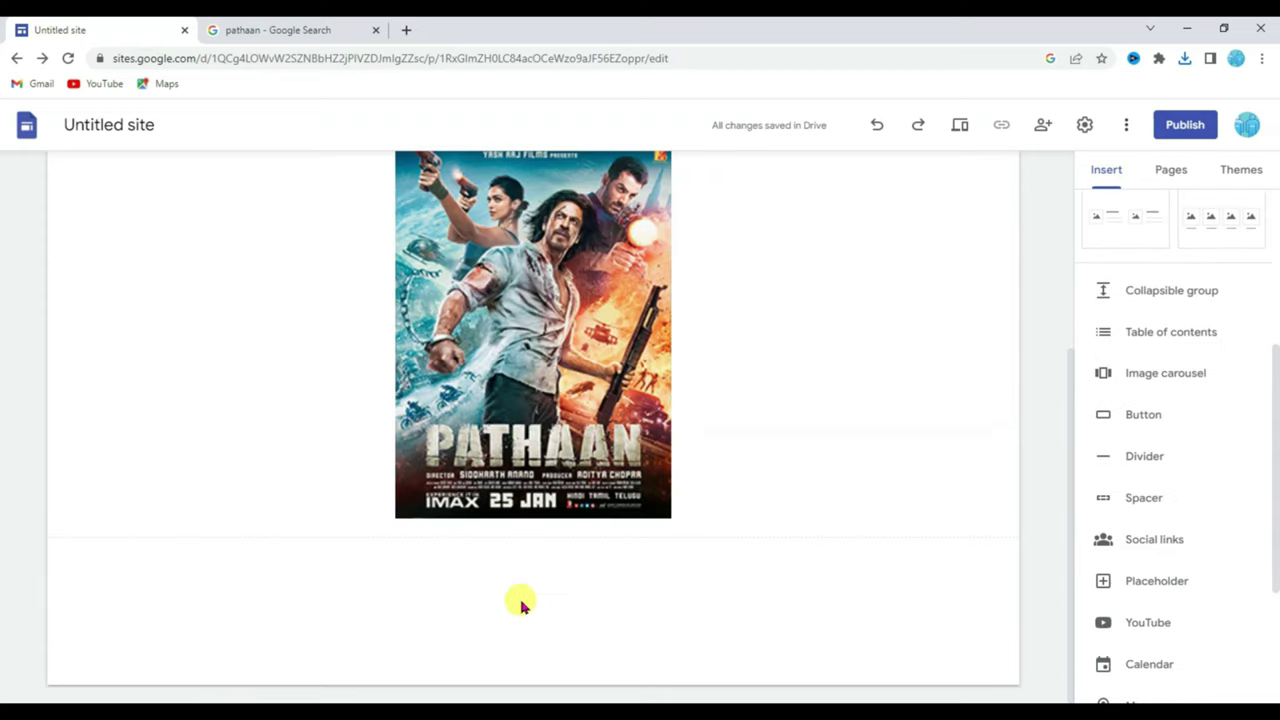
Start a button named Play and copy the Pathaan trailer's link from YouTube.
{"action": "left_click", "coordinate": [1135, 422]}
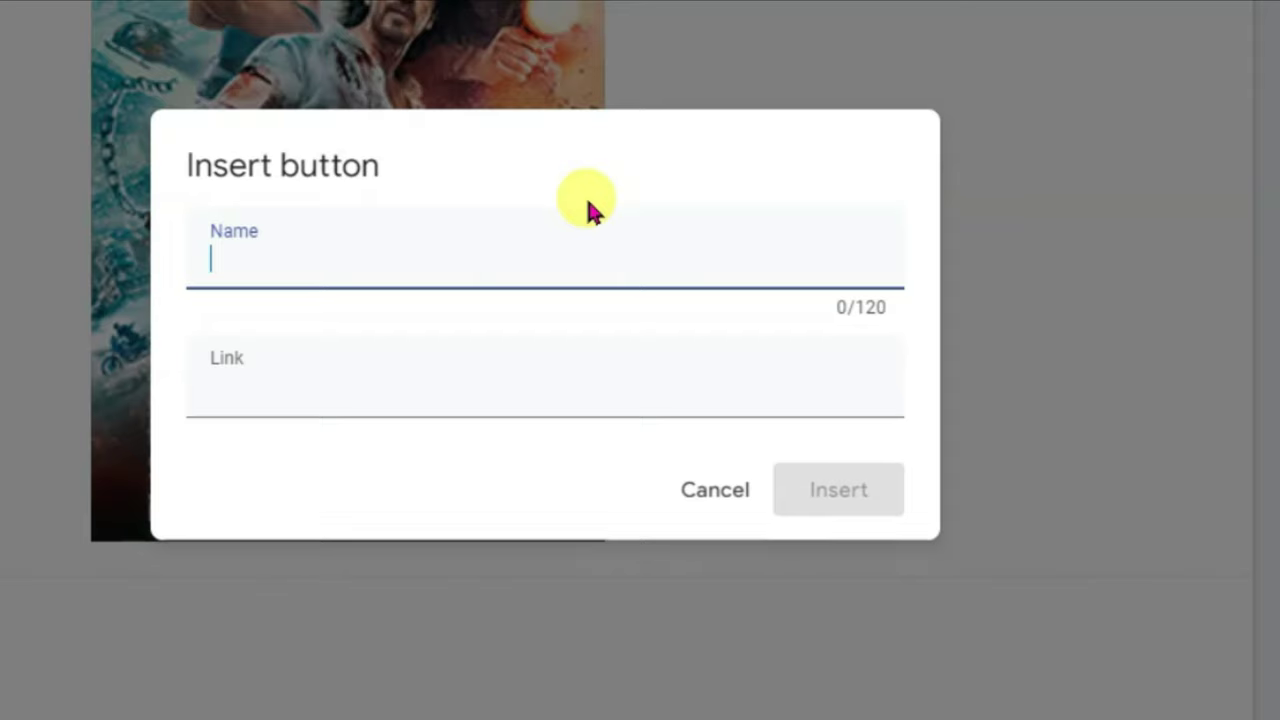
{"action": "type", "text": "Play"}
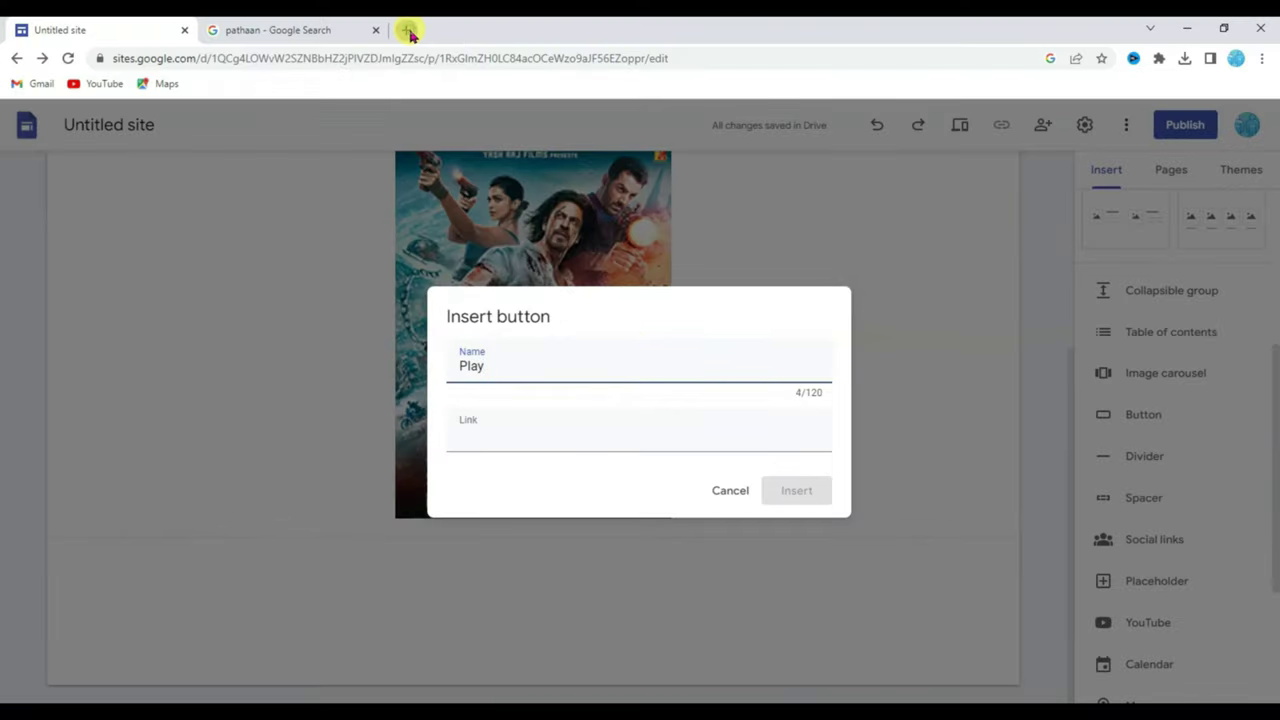
{"action": "left_click", "coordinate": [408, 32]}
{"action": "left_click", "coordinate": [97, 86]}
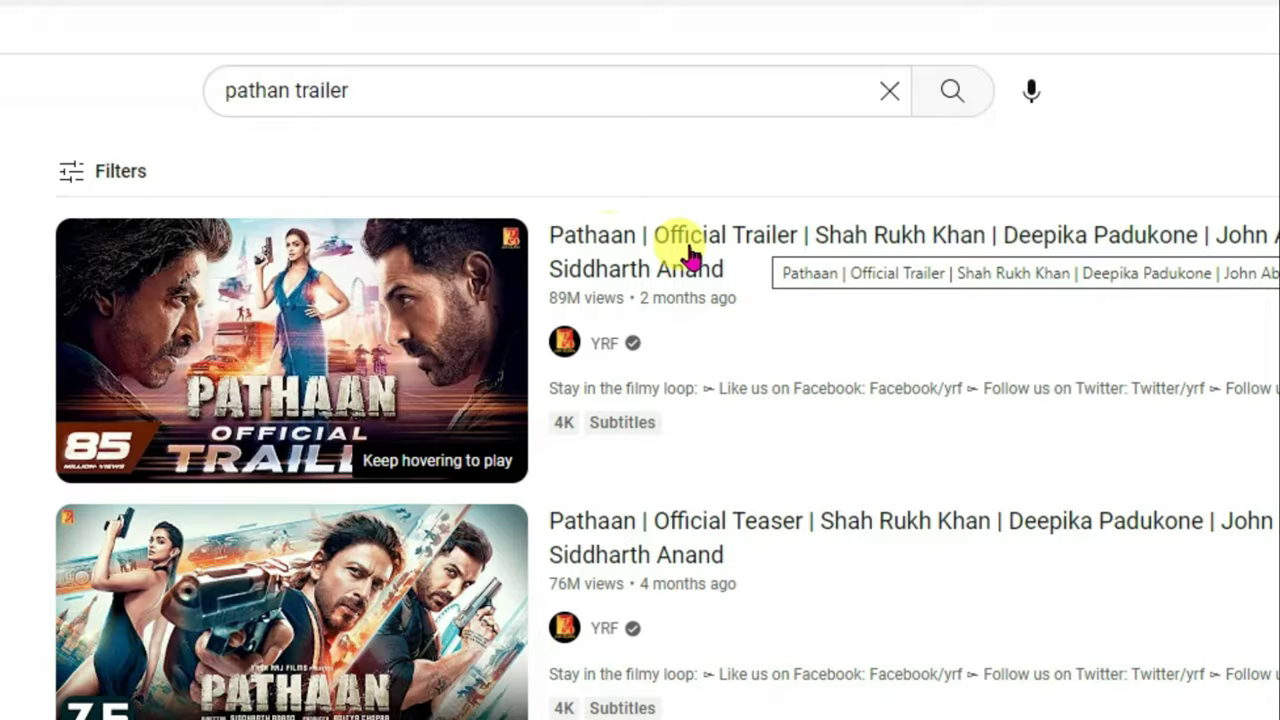
{"action": "right_click", "coordinate": [689, 252]}
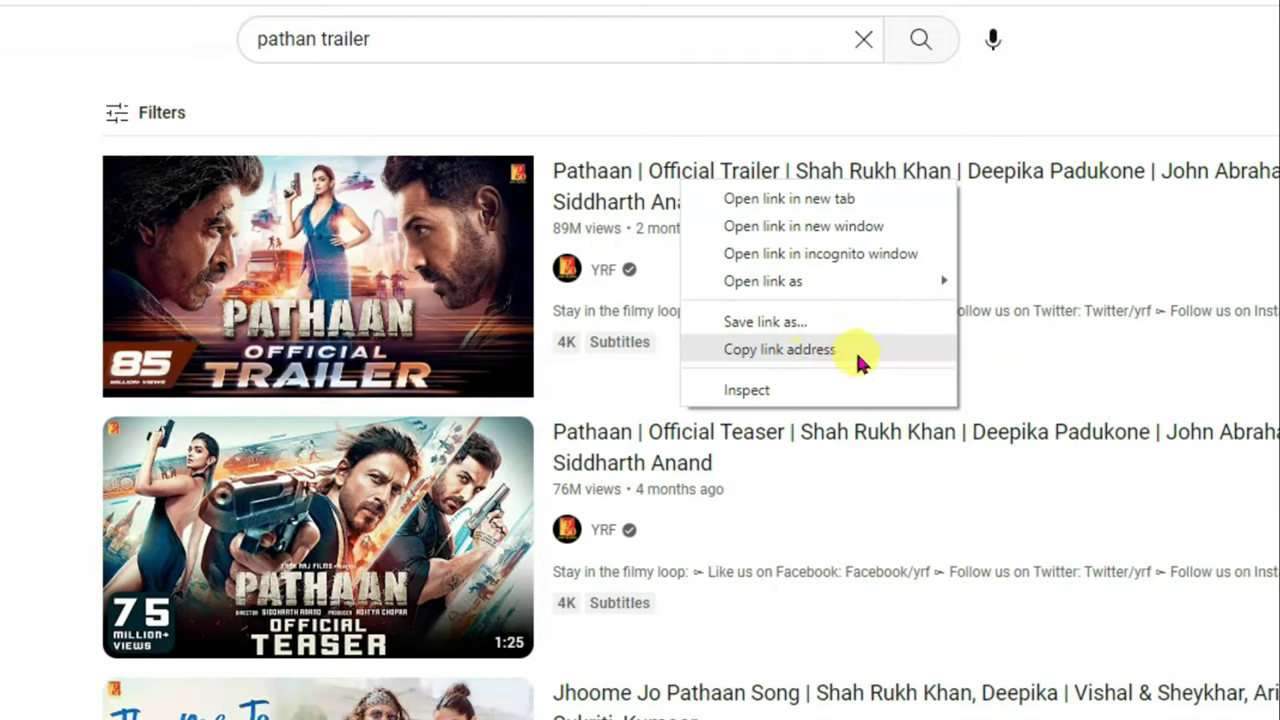
{"action": "left_click", "coordinate": [795, 350]}
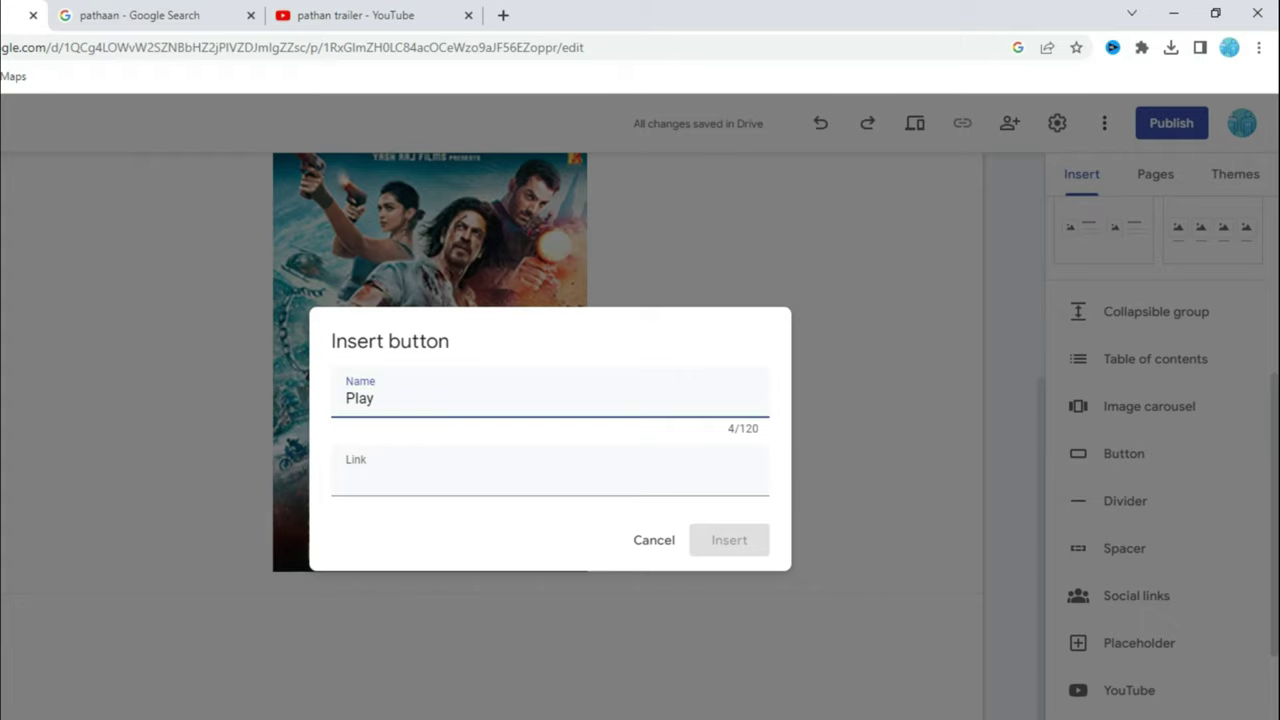
Paste the trailer link into the Play button, insert it and centre it under the poster.
{"action": "right_click", "coordinate": [490, 446]}
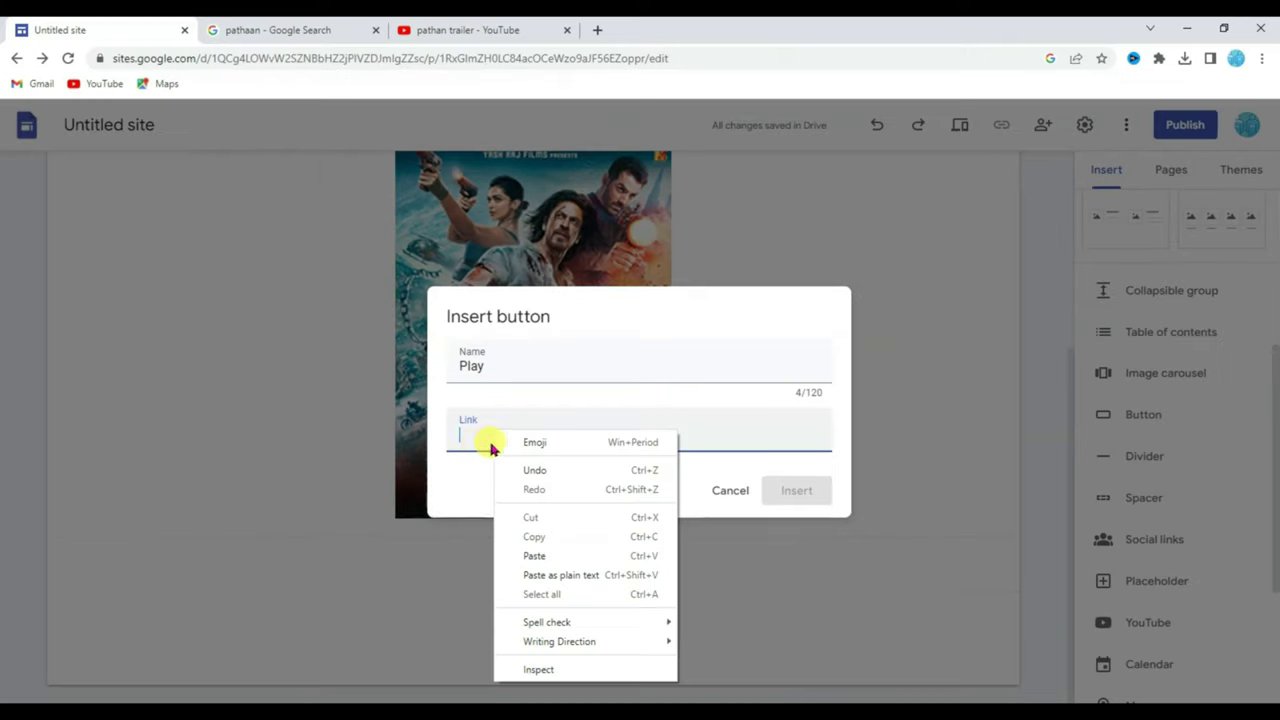
{"action": "left_click", "coordinate": [520, 555]}
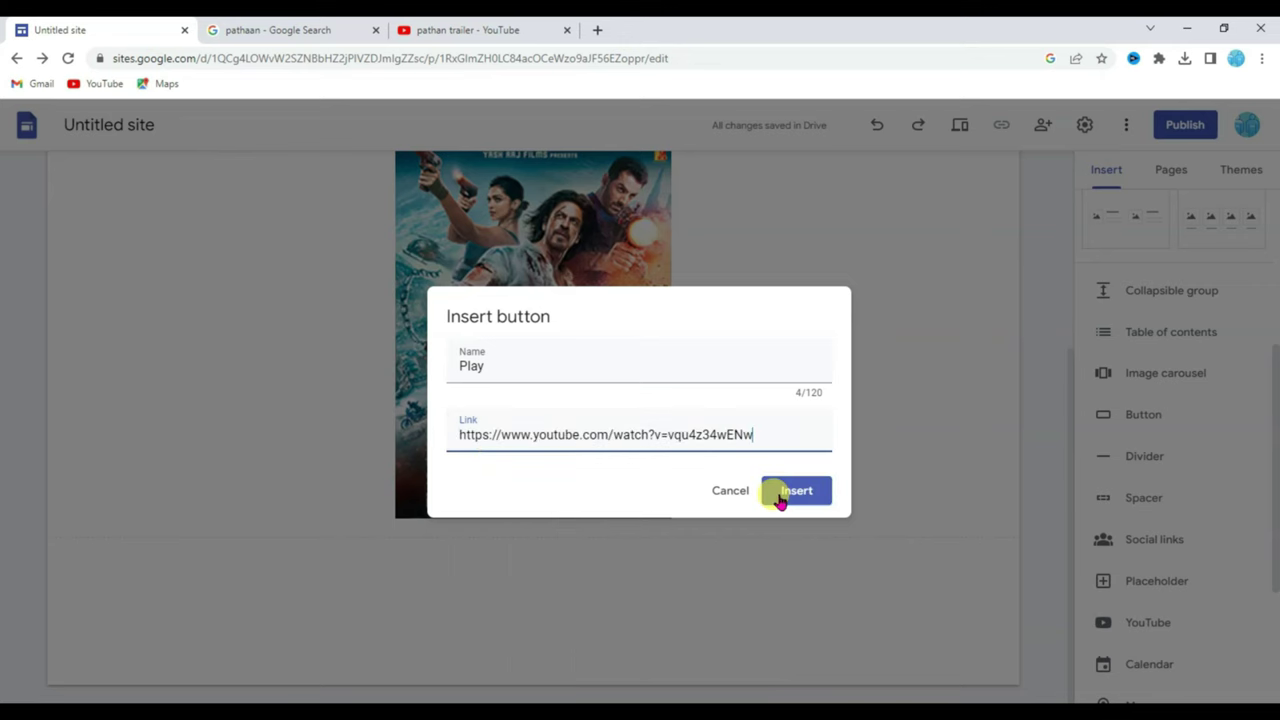
{"action": "left_click", "coordinate": [797, 490]}
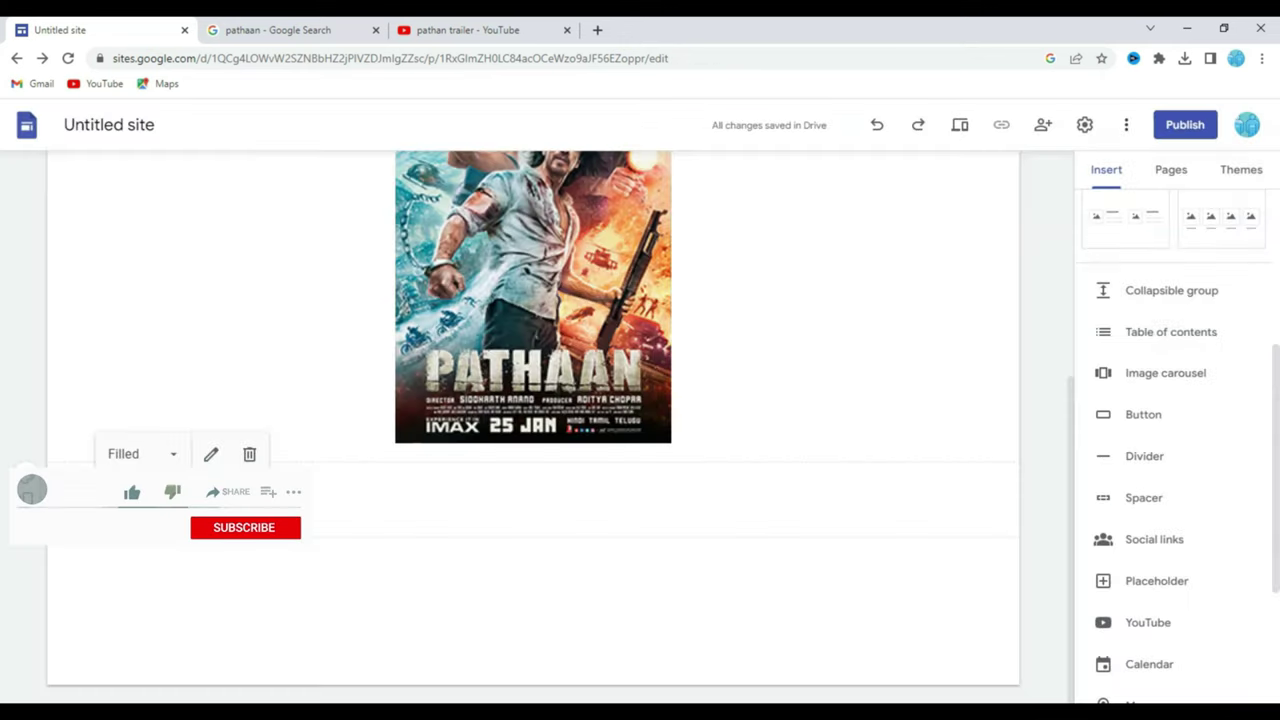
{"action": "left_click_drag", "start_coordinate": [180, 500], "coordinate": [471, 506]}
{"action": "scroll", "coordinate": [766, 455], "scroll_direction": "up", "scroll_amount": 5}
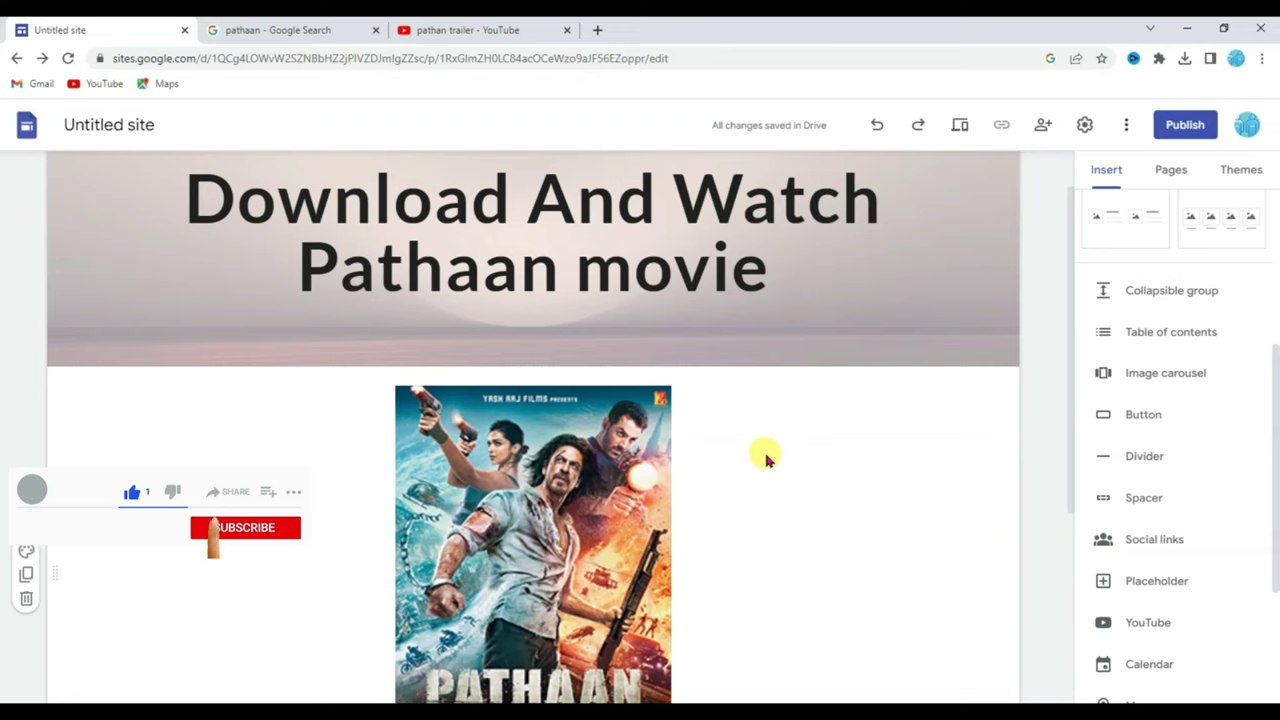
{"action": "scroll", "coordinate": [768, 450], "scroll_direction": "up", "scroll_amount": 1}
Reveal and copy the HTML code of the green DOWNLOAD banner for the Pathaan link.
{"action": "scroll", "coordinate": [786, 450], "scroll_direction": "down", "scroll_amount": 4}
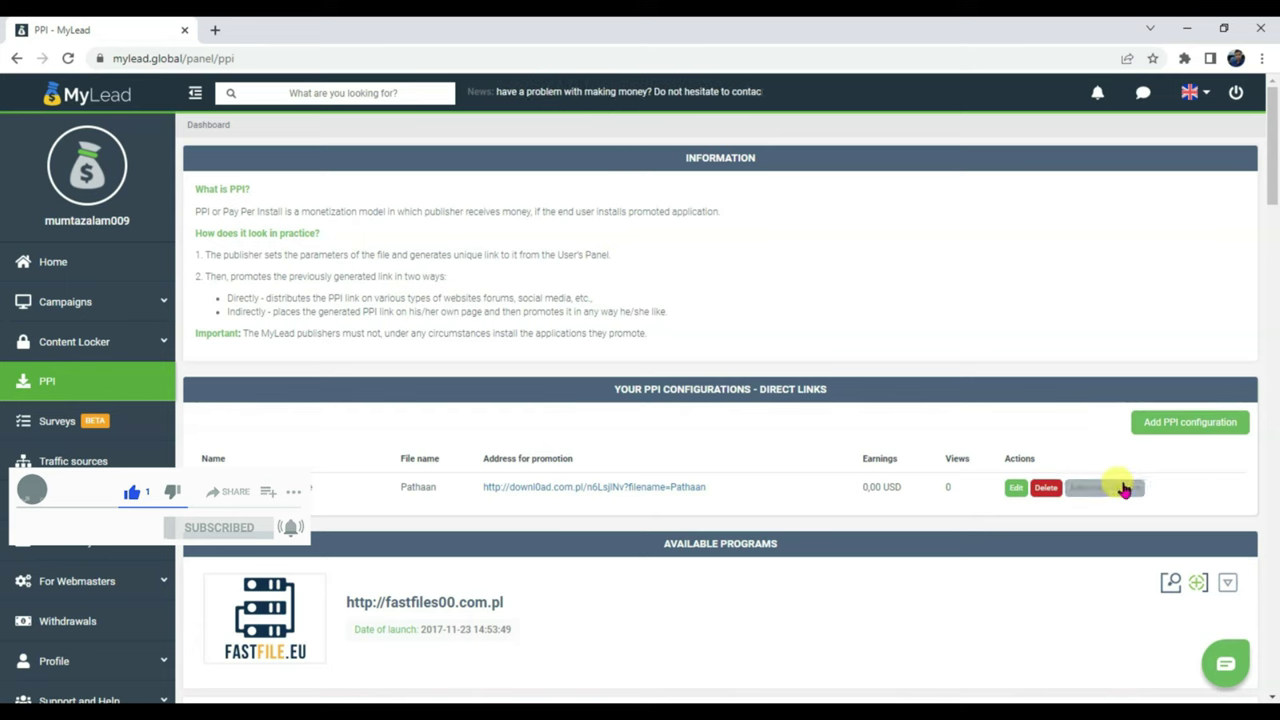
{"action": "left_click", "coordinate": [1115, 490]}
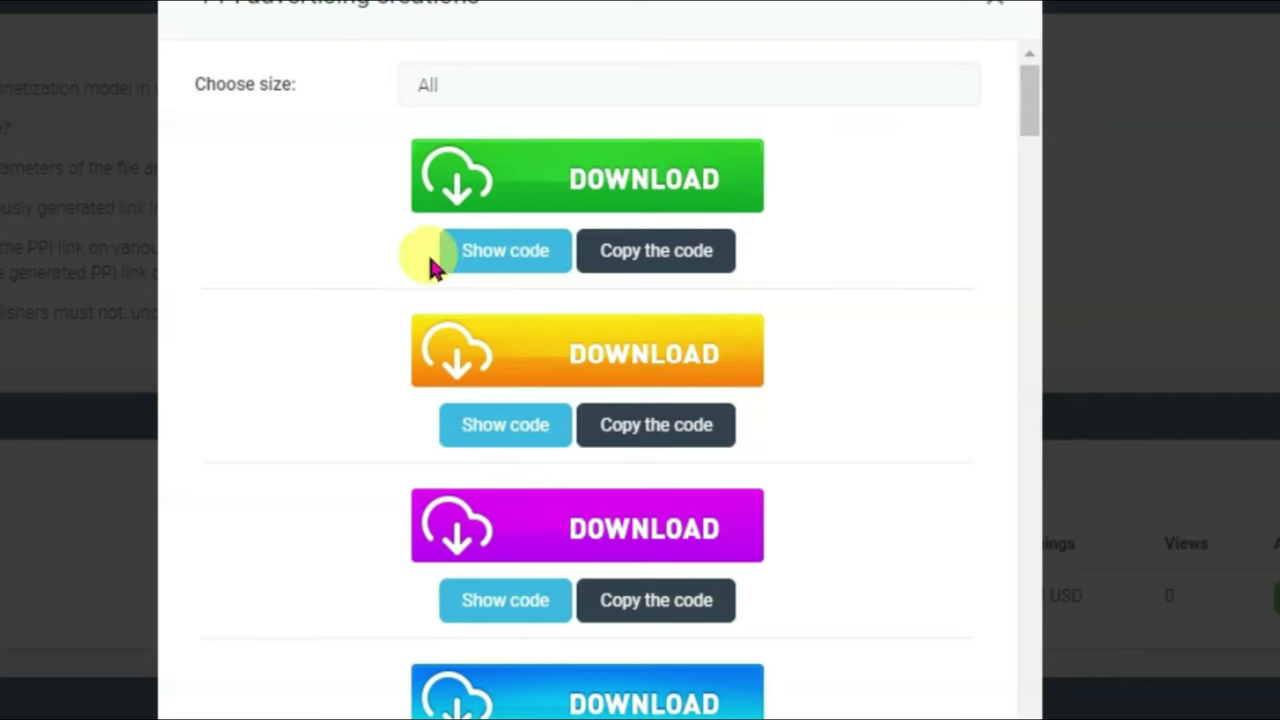
{"action": "left_click", "coordinate": [573, 303]}
{"action": "triple_click", "coordinate": [551, 352]}
{"action": "right_click", "coordinate": [551, 355]}
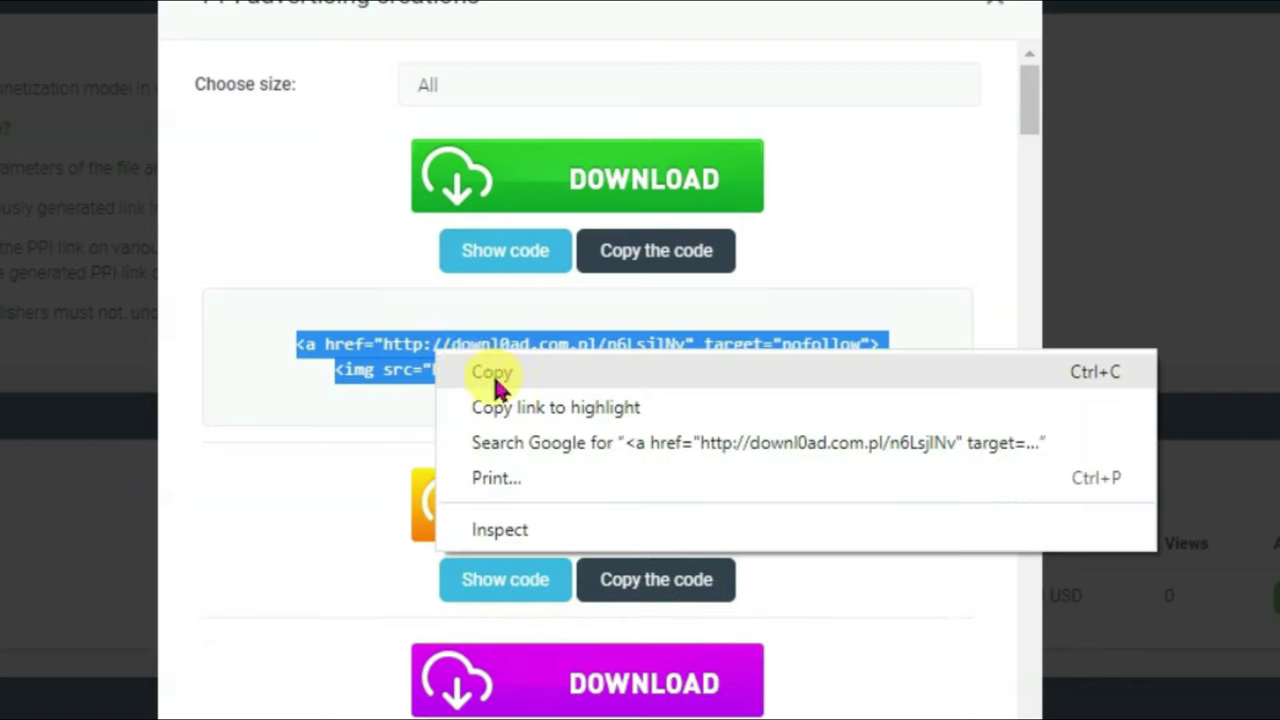
{"action": "left_click", "coordinate": [497, 385]}
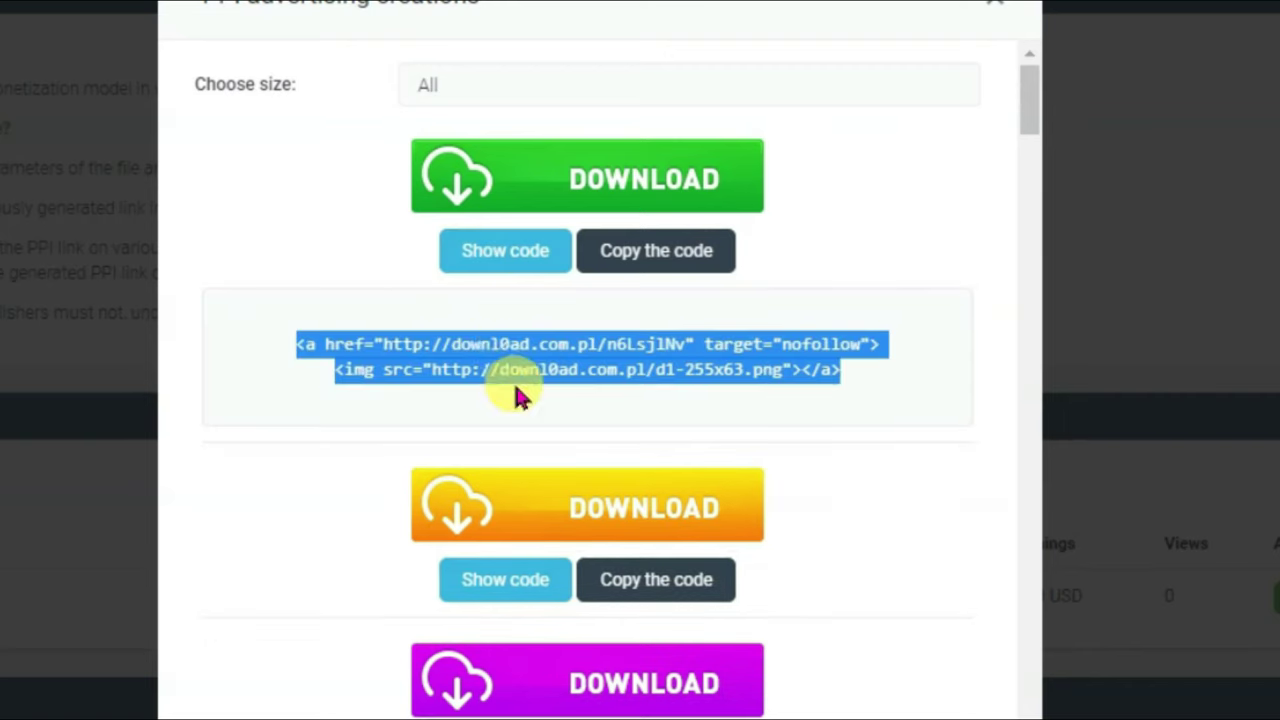
{"action": "right_click", "coordinate": [462, 360]}
{"action": "left_click", "coordinate": [515, 382]}
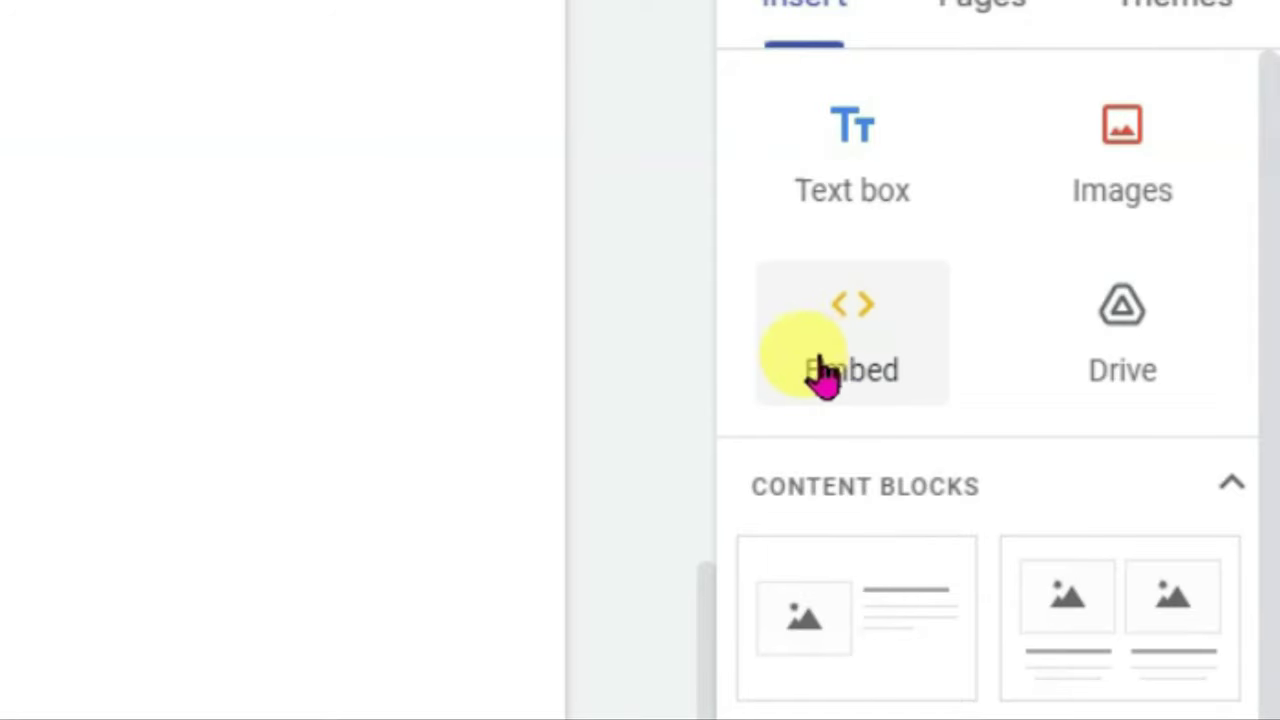
Paste the copied MyLead banner code into the Embed code tab of a new embed.
{"action": "left_click", "coordinate": [822, 375]}
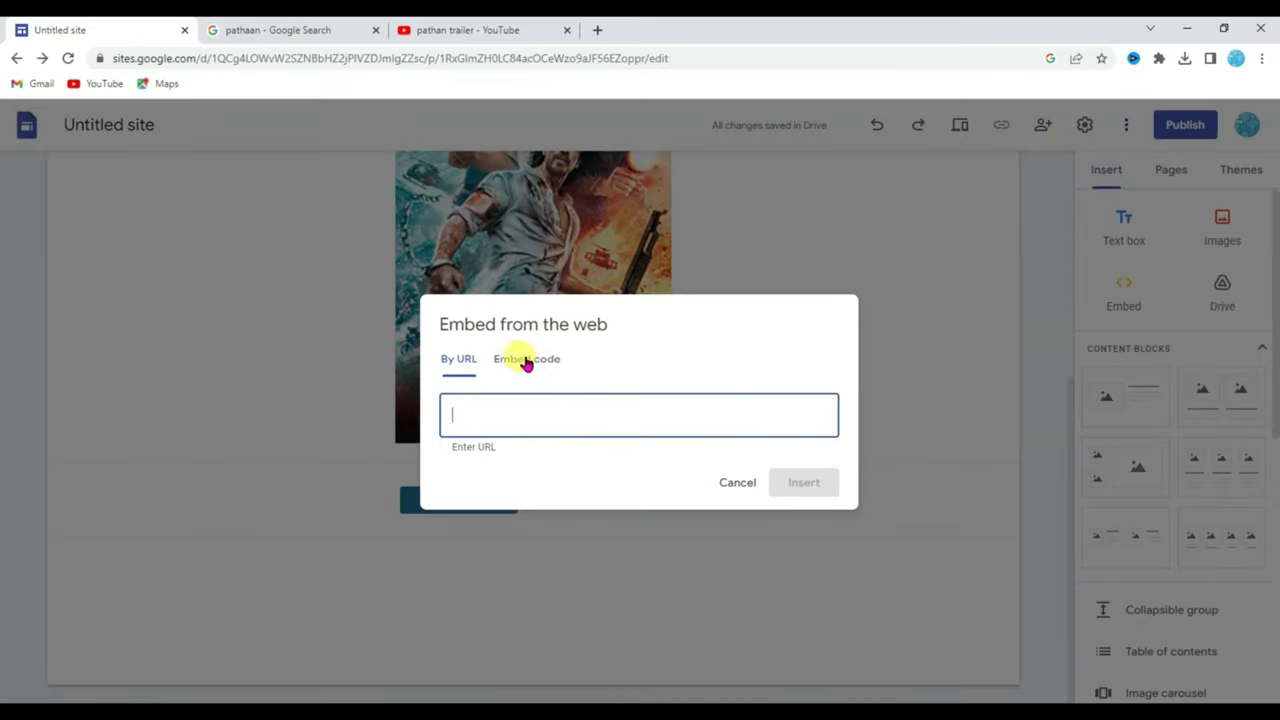
{"action": "left_click", "coordinate": [526, 360]}
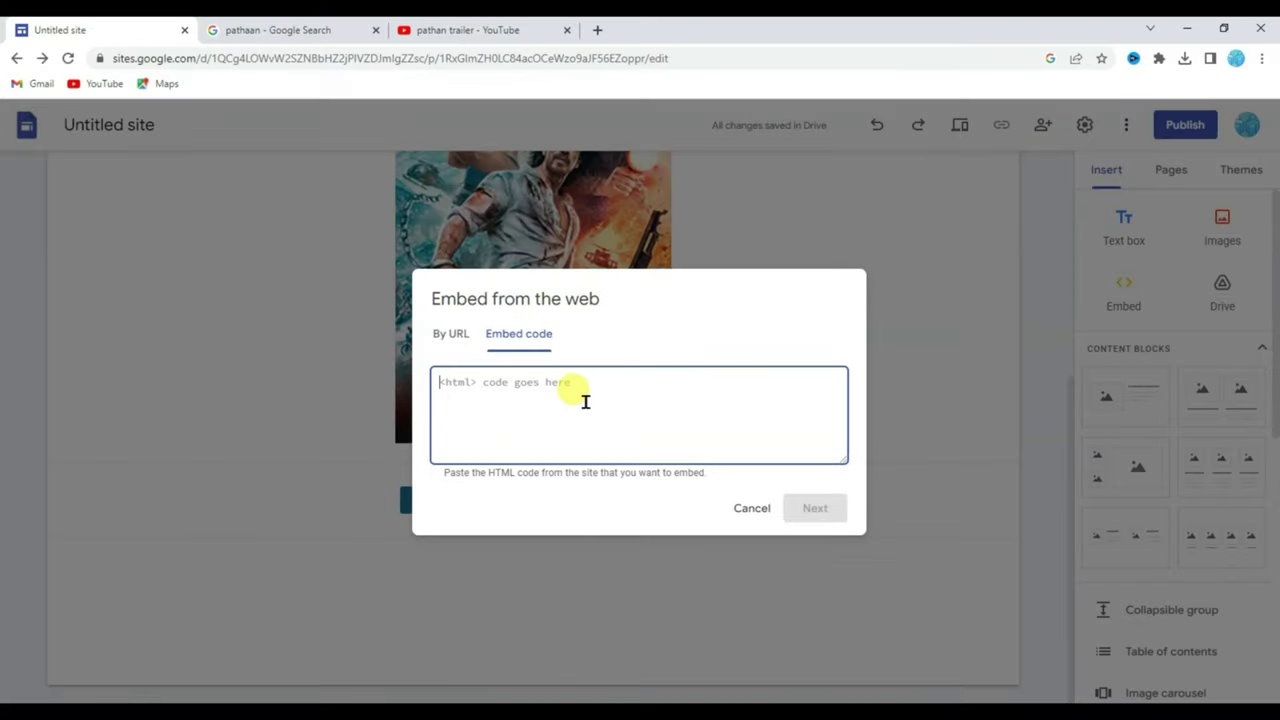
{"action": "right_click", "coordinate": [491, 410]}
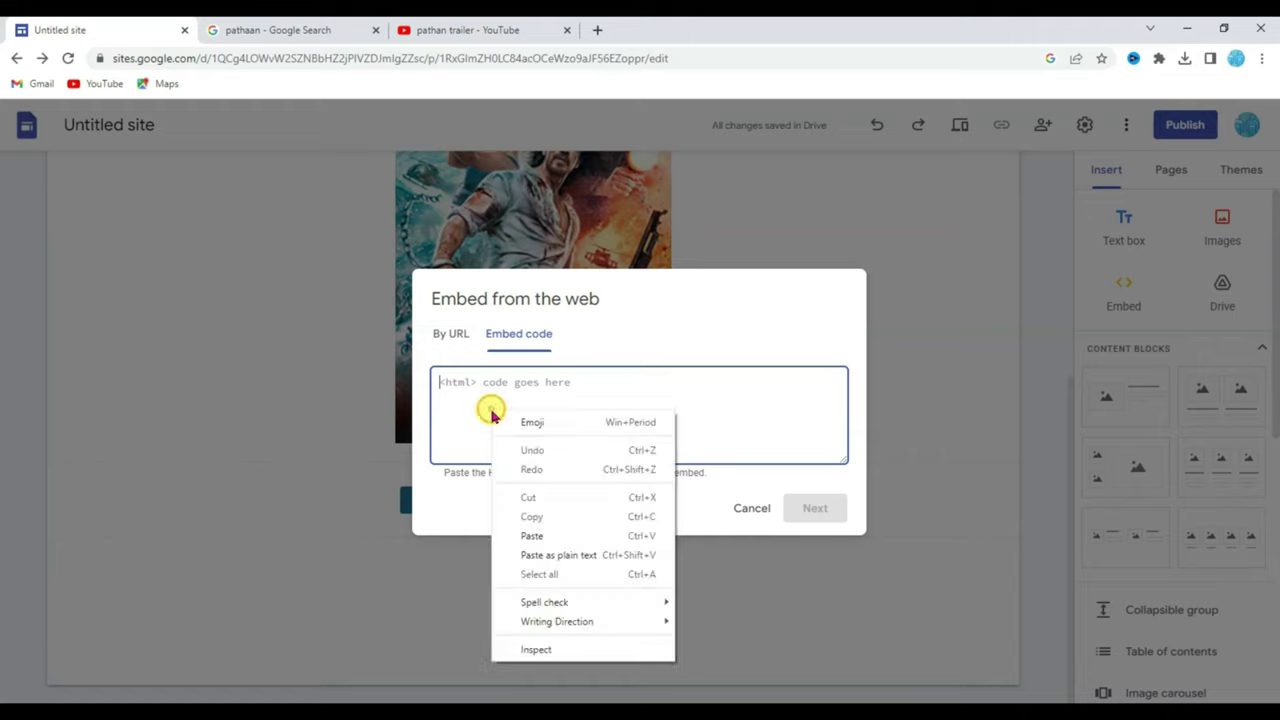
{"action": "left_click", "coordinate": [530, 535]}
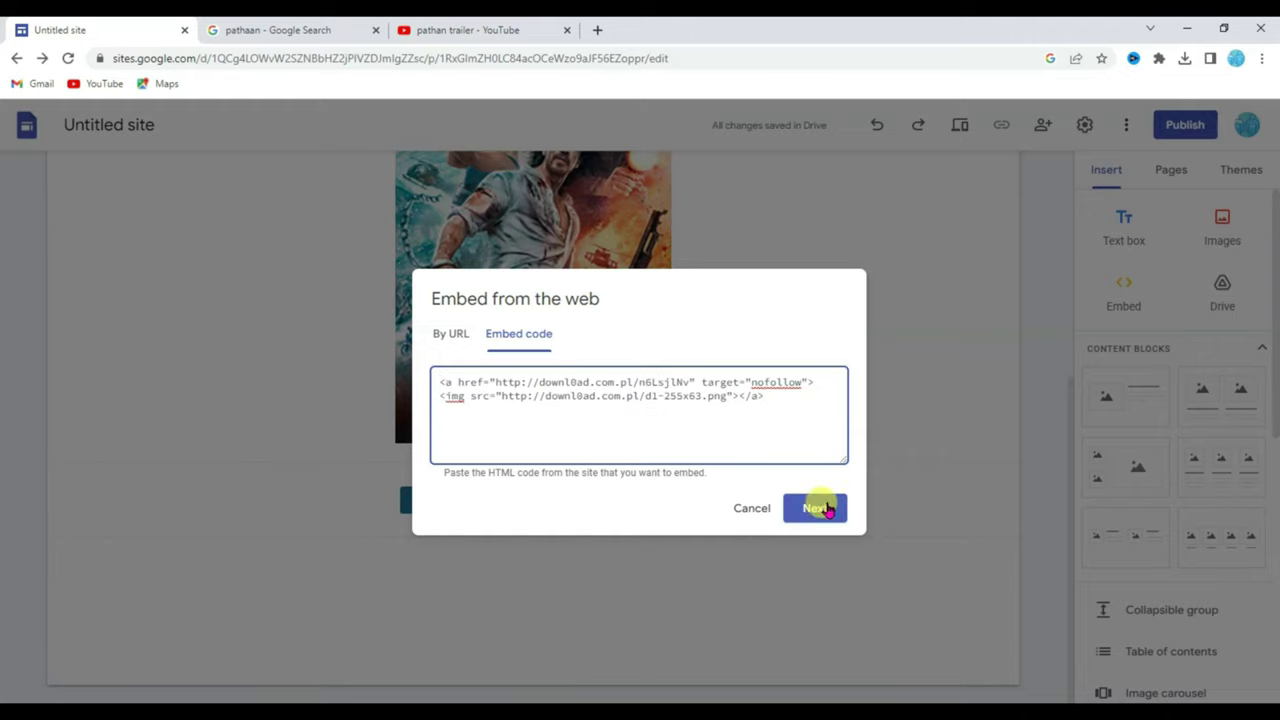
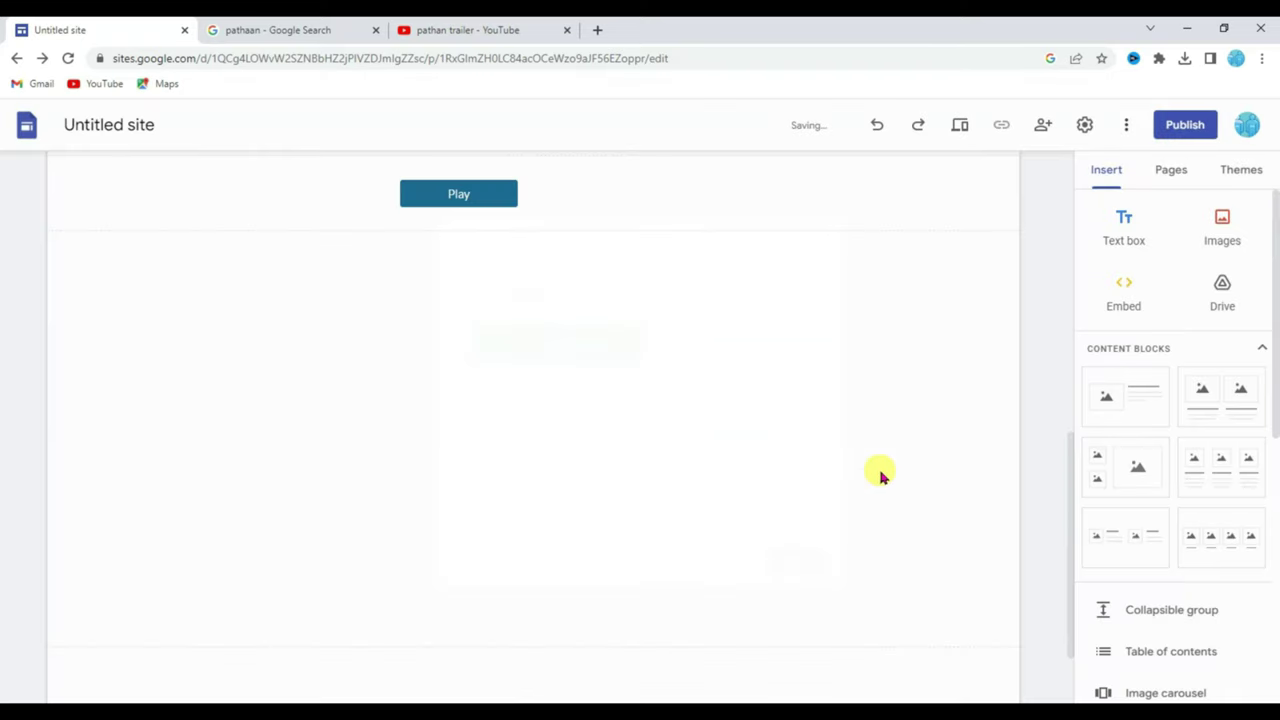
Drop the green DOWNLOAD block beside the Play button under the poster and review the layout.
{"action": "left_click_drag", "start_coordinate": [258, 456], "coordinate": [646, 357]}
{"action": "scroll", "coordinate": [908, 492], "scroll_direction": "up", "scroll_amount": 5}
{"action": "scroll", "coordinate": [797, 465], "scroll_direction": "down", "scroll_amount": 3}
{"action": "scroll", "coordinate": [797, 468], "scroll_direction": "up", "scroll_amount": 3}
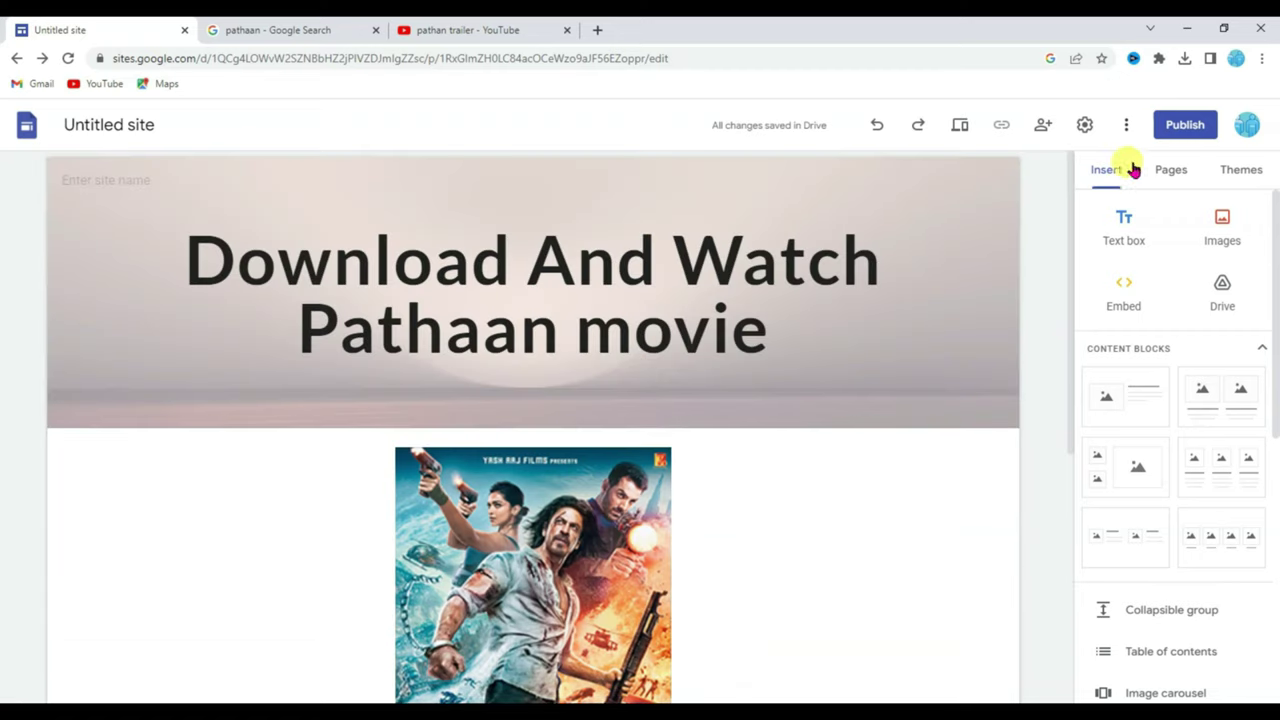
Publish the site with web address downloadpthnmovie, then copy the published site link.
{"action": "left_click", "coordinate": [1197, 130]}
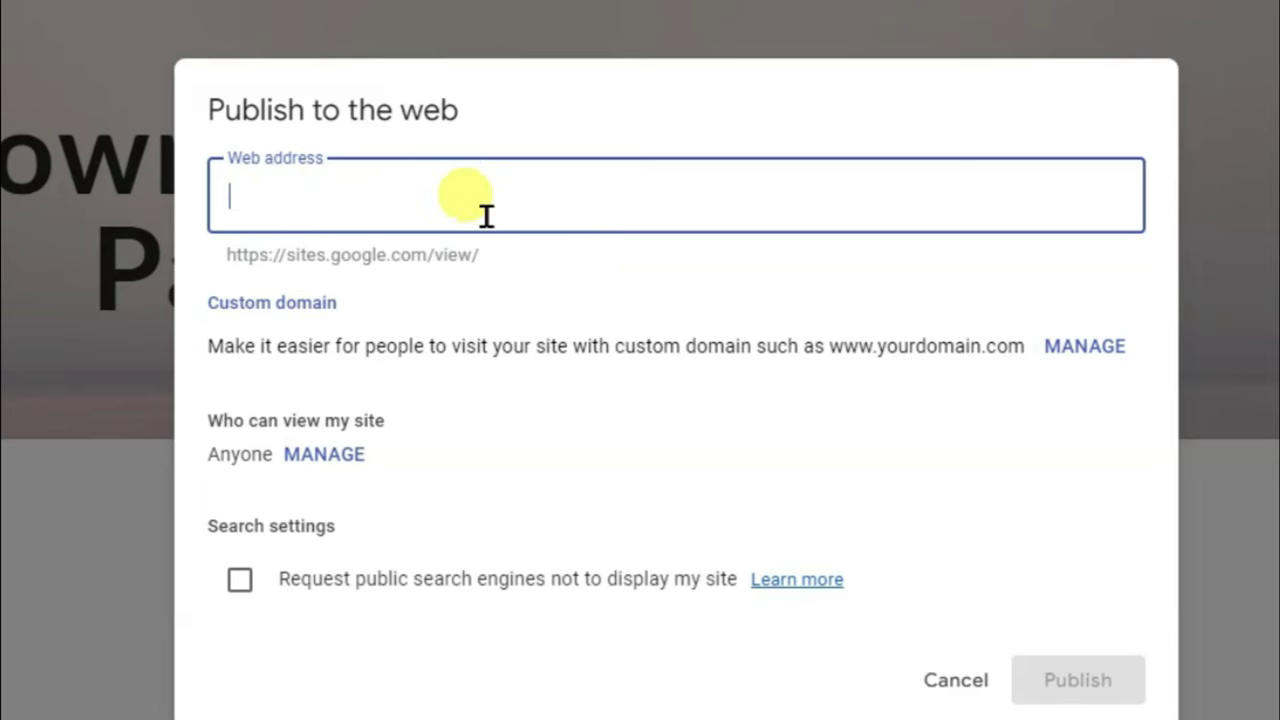
{"action": "type", "text": "downloadpthnmovie"}
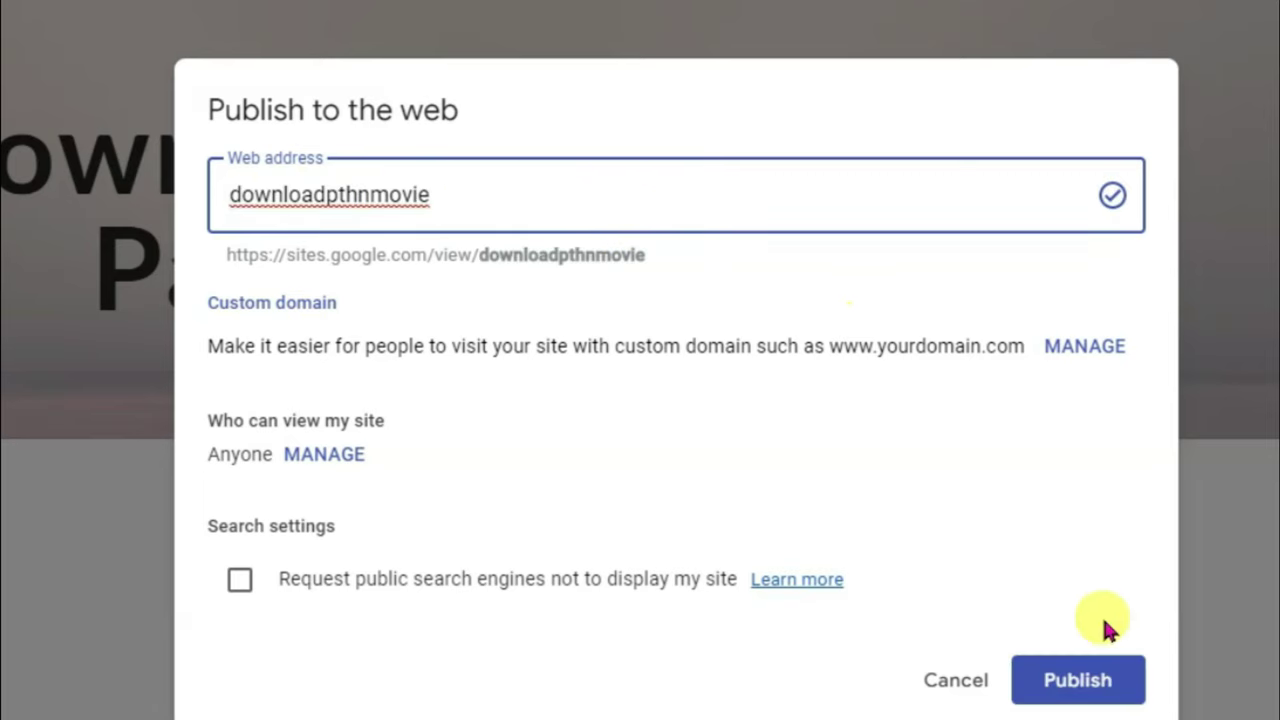
{"action": "left_click", "coordinate": [1105, 680]}
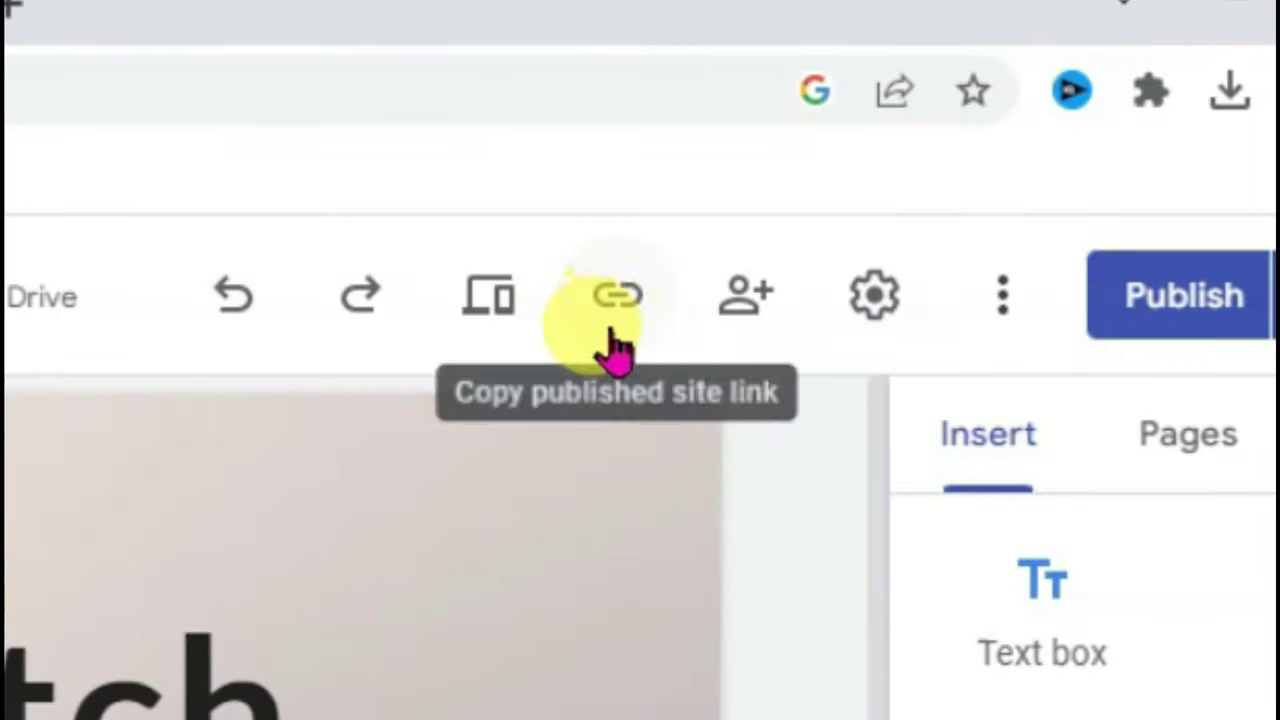
{"action": "left_click", "coordinate": [985, 128]}
{"action": "left_click", "coordinate": [1012, 432]}
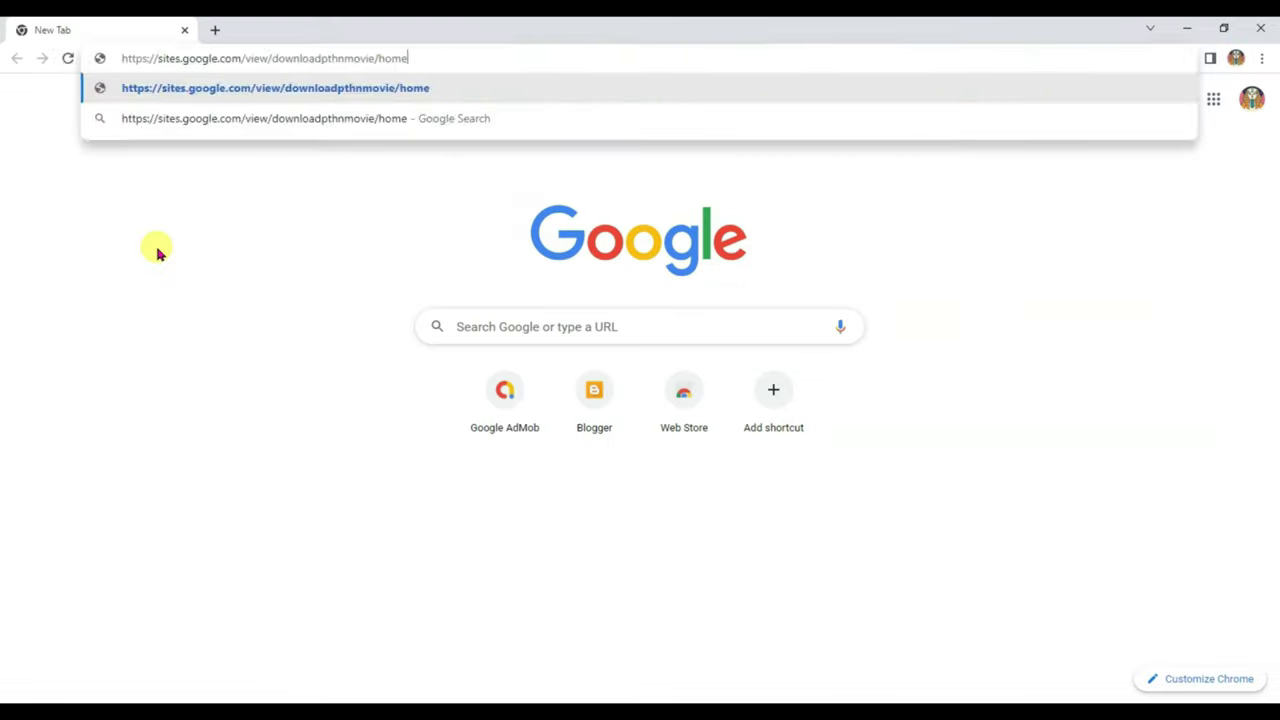
Load the published page, then open the Play button's Pathaan trailer link in a new tab.
{"action": "key", "text": "Return"}
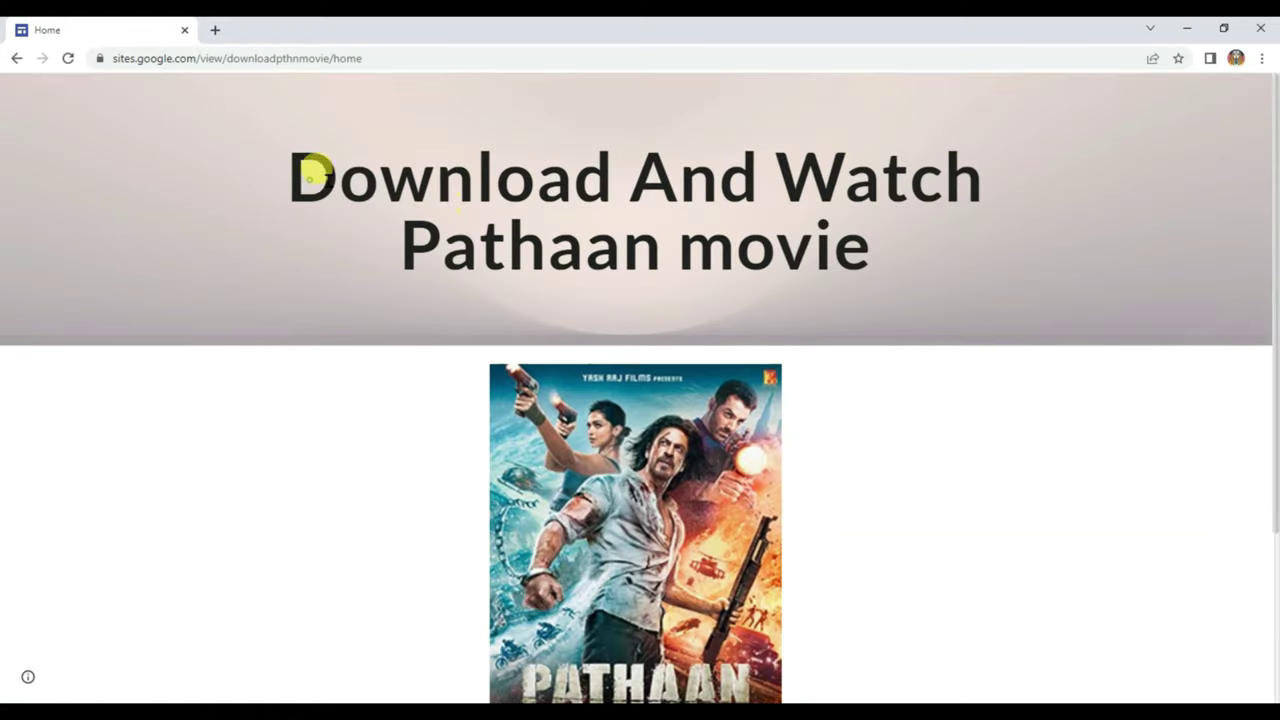
{"action": "left_click_drag", "start_coordinate": [313, 170], "coordinate": [968, 275]}
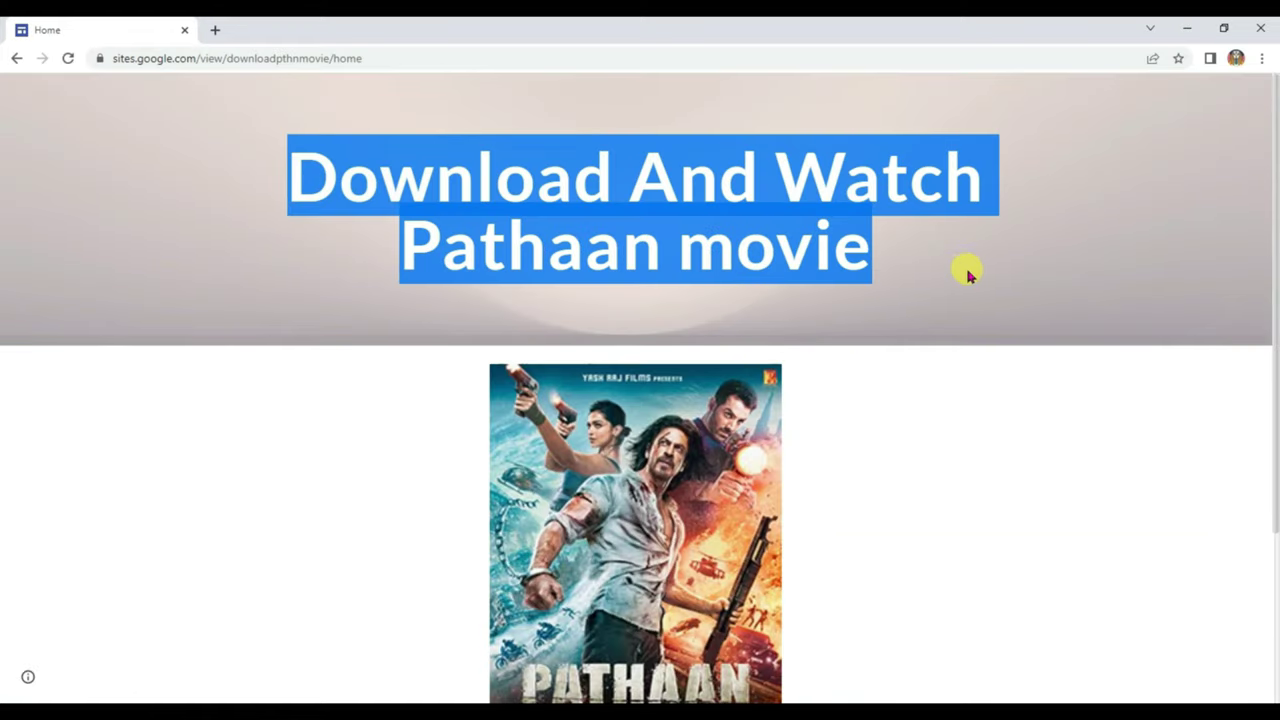
{"action": "scroll", "coordinate": [378, 390], "scroll_direction": "down", "scroll_amount": 2}
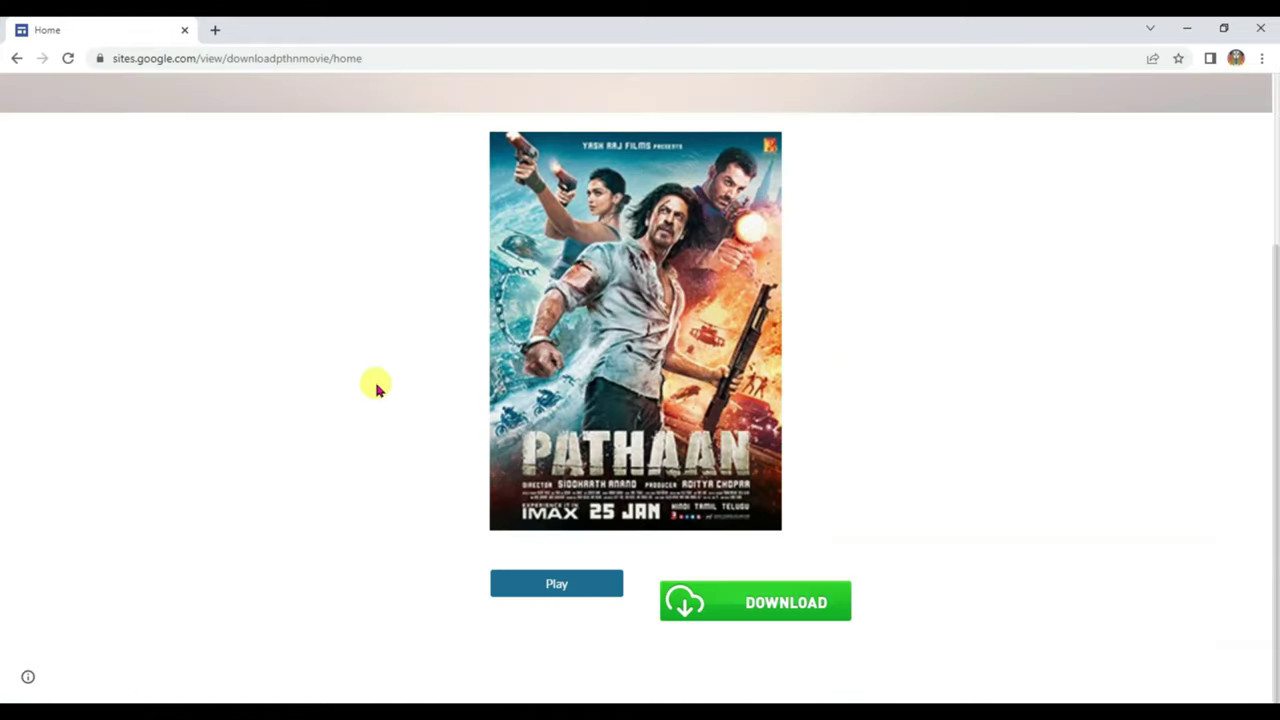
{"action": "right_click", "coordinate": [556, 586]}
{"action": "left_click", "coordinate": [611, 443]}
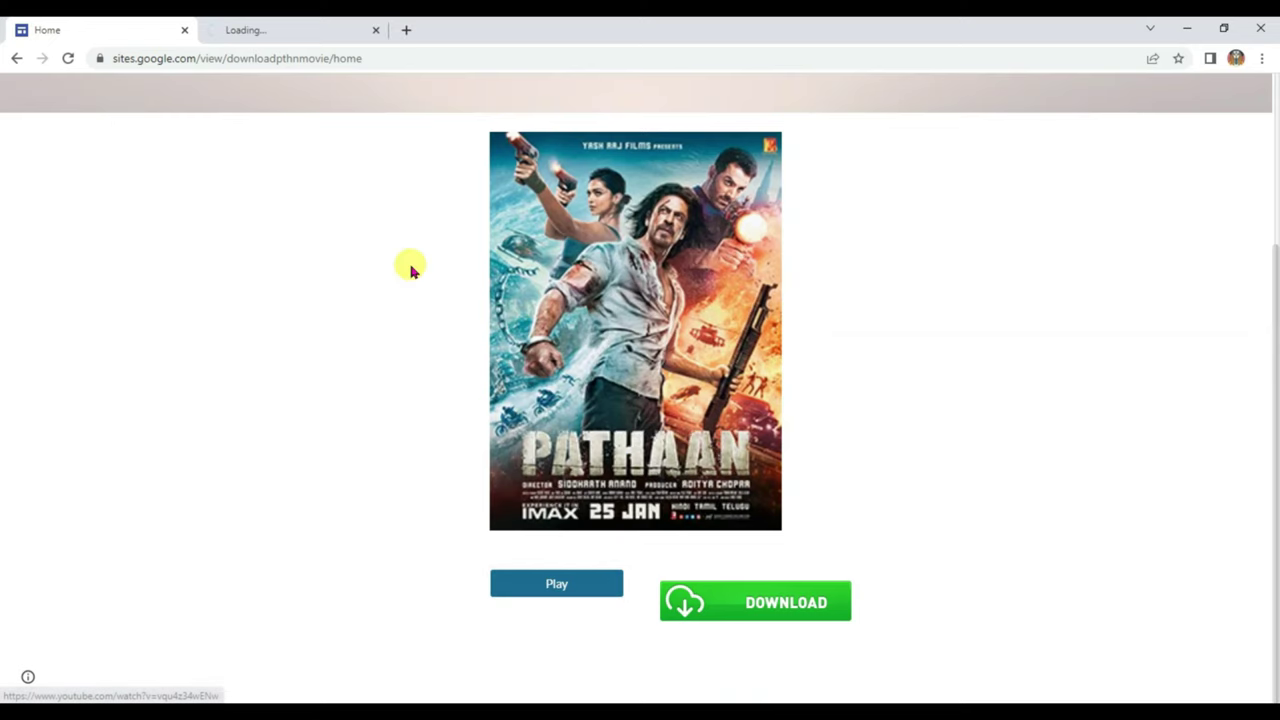
{"action": "left_click", "coordinate": [283, 27]}
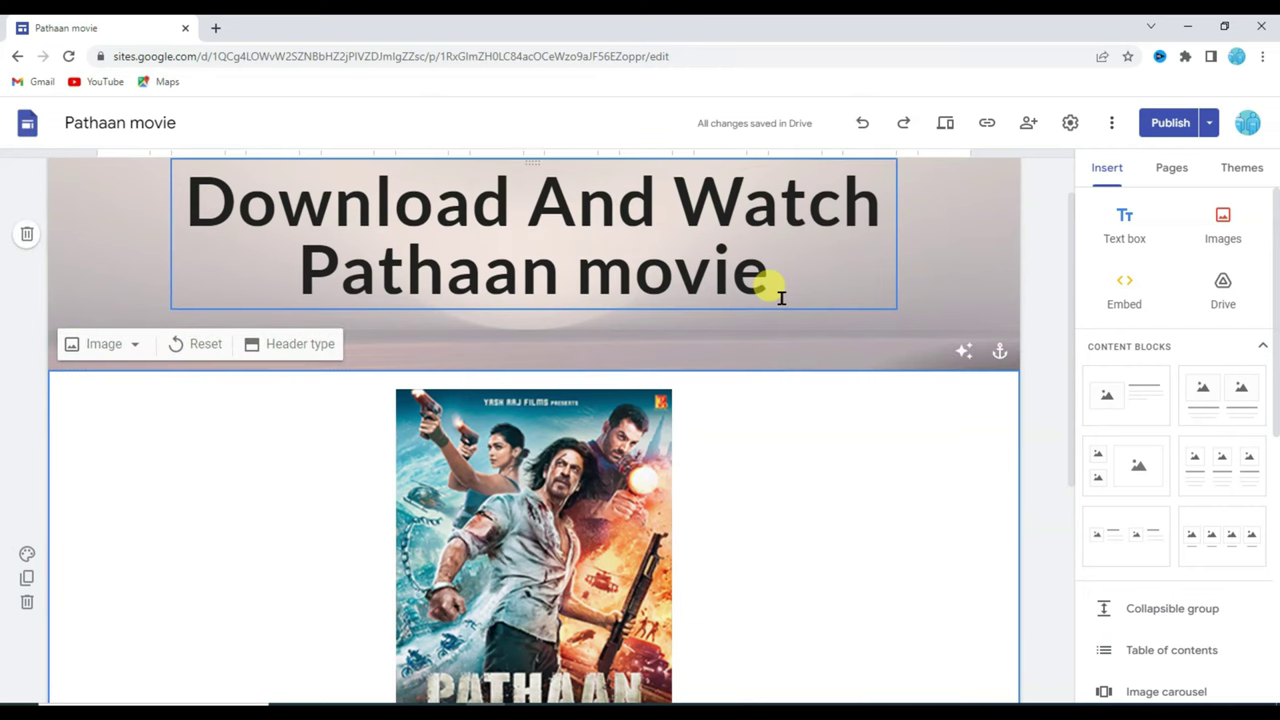
Select the 938.9M total visits figure on Similarweb's bilibili.com overview.
{"action": "scroll", "coordinate": [781, 297], "scroll_direction": "down", "scroll_amount": 4}
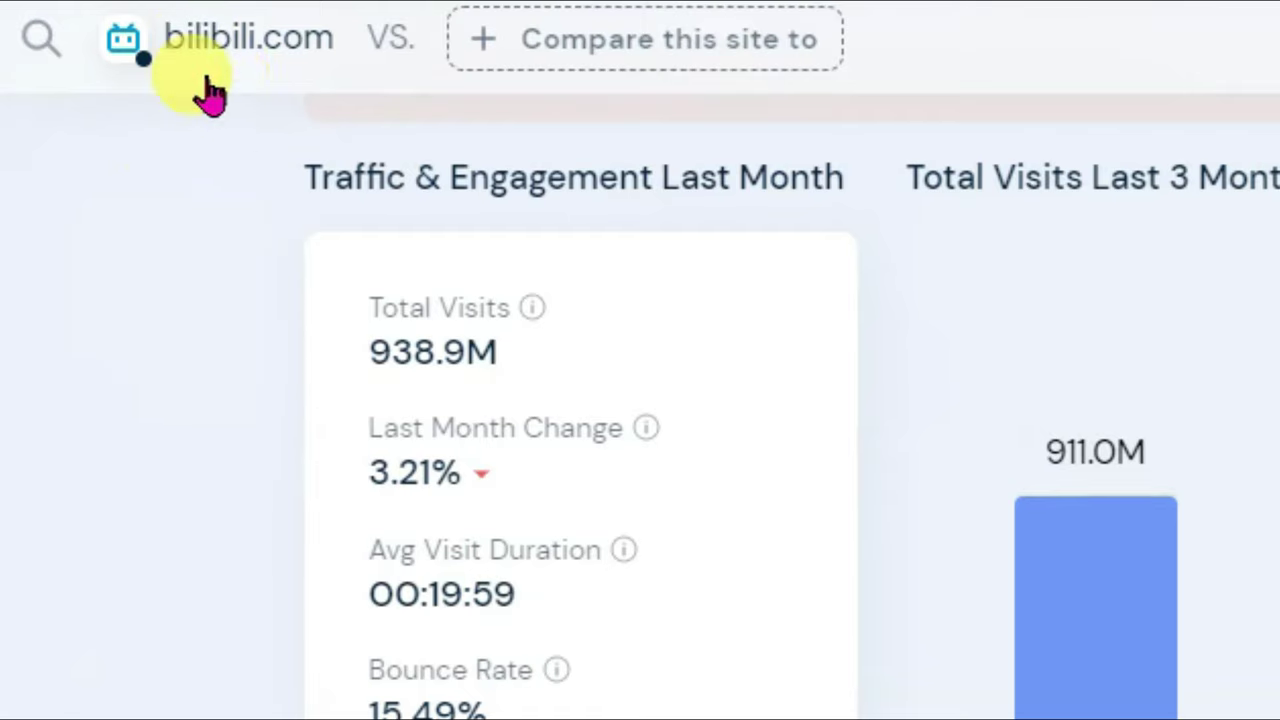
{"action": "double_click", "coordinate": [432, 352]}
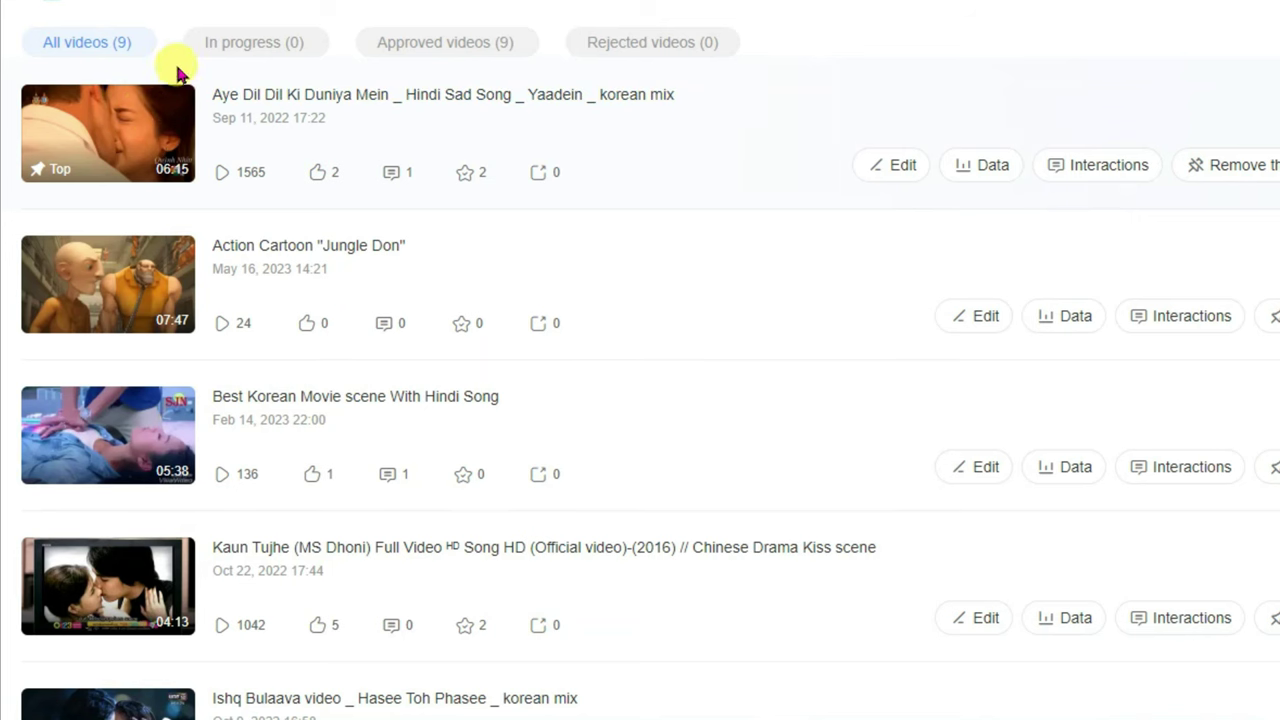
{"action": "scroll", "coordinate": [560, 370], "scroll_direction": "down", "scroll_amount": 5}
{"action": "scroll", "coordinate": [445, 442], "scroll_direction": "up", "scroll_amount": 1}
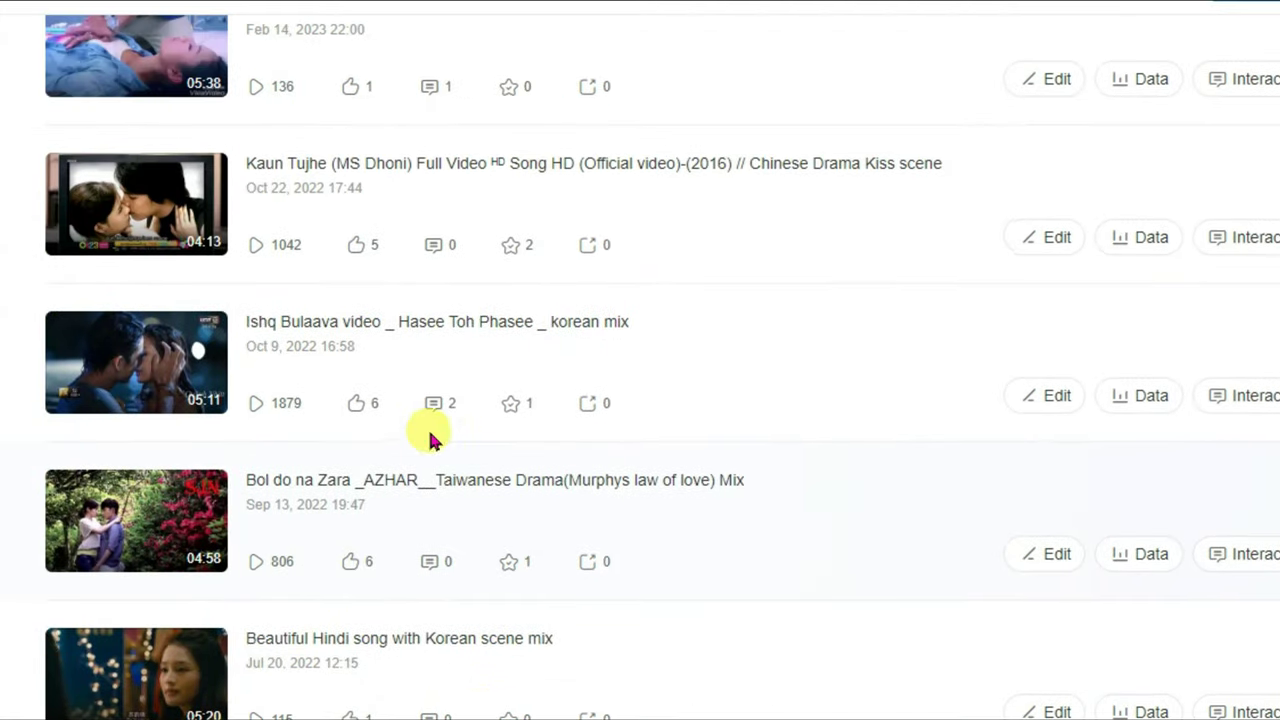
{"action": "scroll", "coordinate": [300, 240], "scroll_direction": "up", "scroll_amount": 3}
{"action": "scroll", "coordinate": [323, 294], "scroll_direction": "down", "scroll_amount": 4}
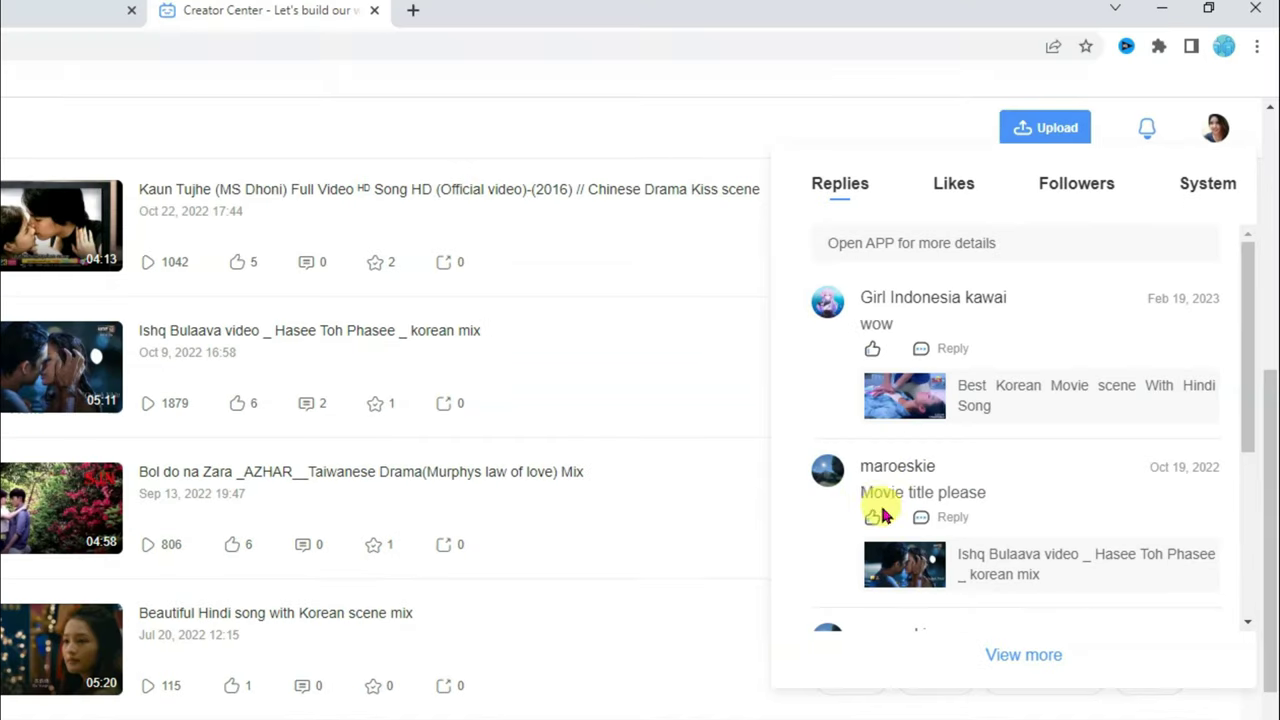
{"action": "left_click_drag", "start_coordinate": [884, 496], "coordinate": [973, 497]}
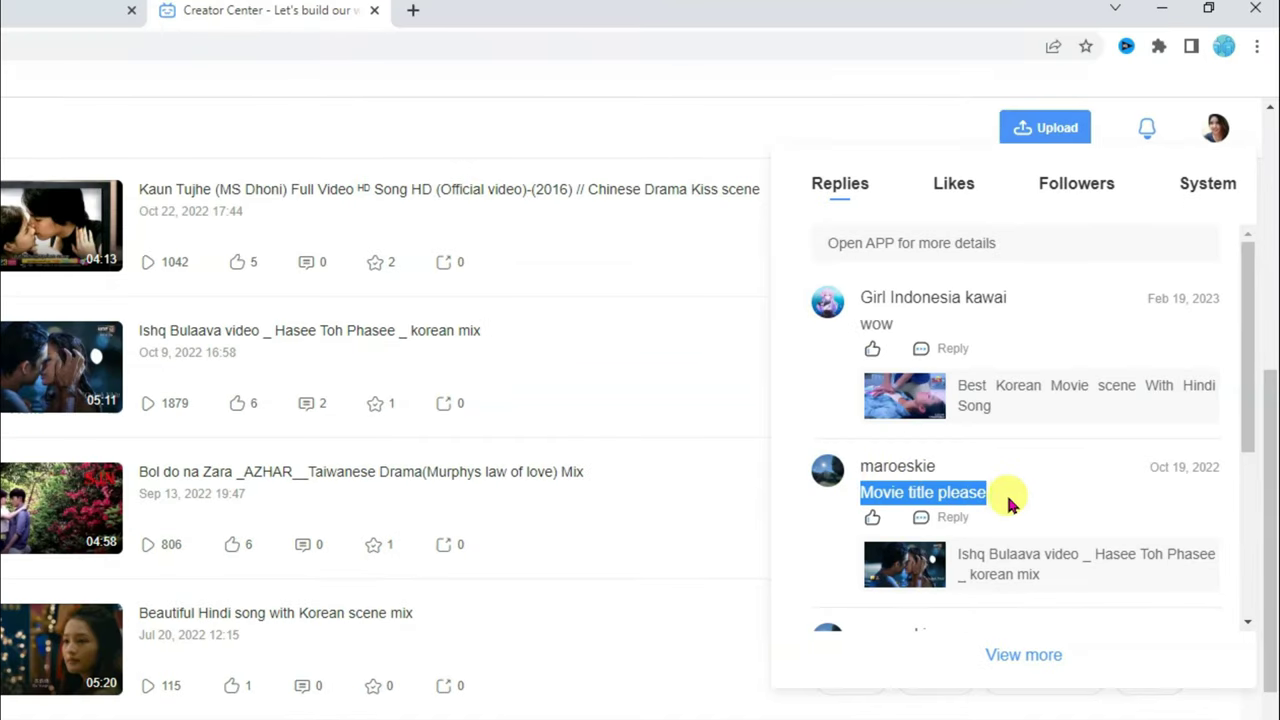
{"action": "scroll", "coordinate": [803, 282], "scroll_direction": "up", "scroll_amount": 5}
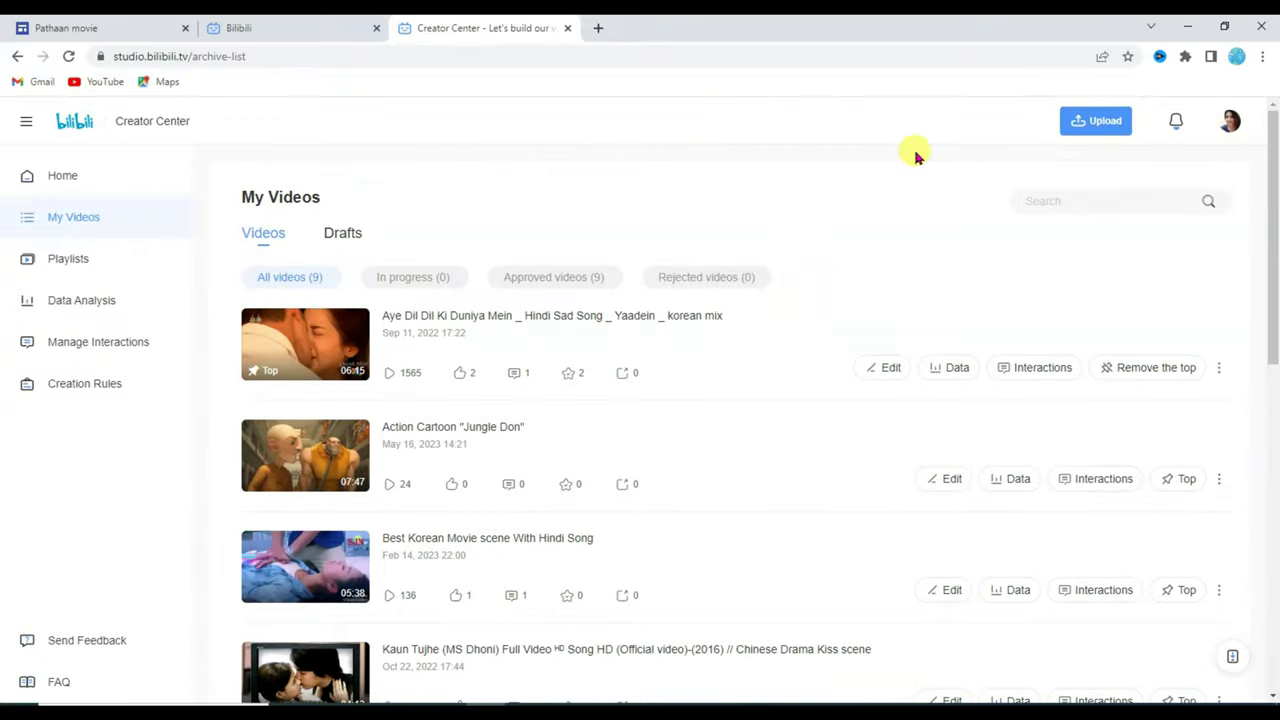
Upload the Tere Sang Yaara Song video file from the computer.
{"action": "left_click", "coordinate": [1070, 124]}
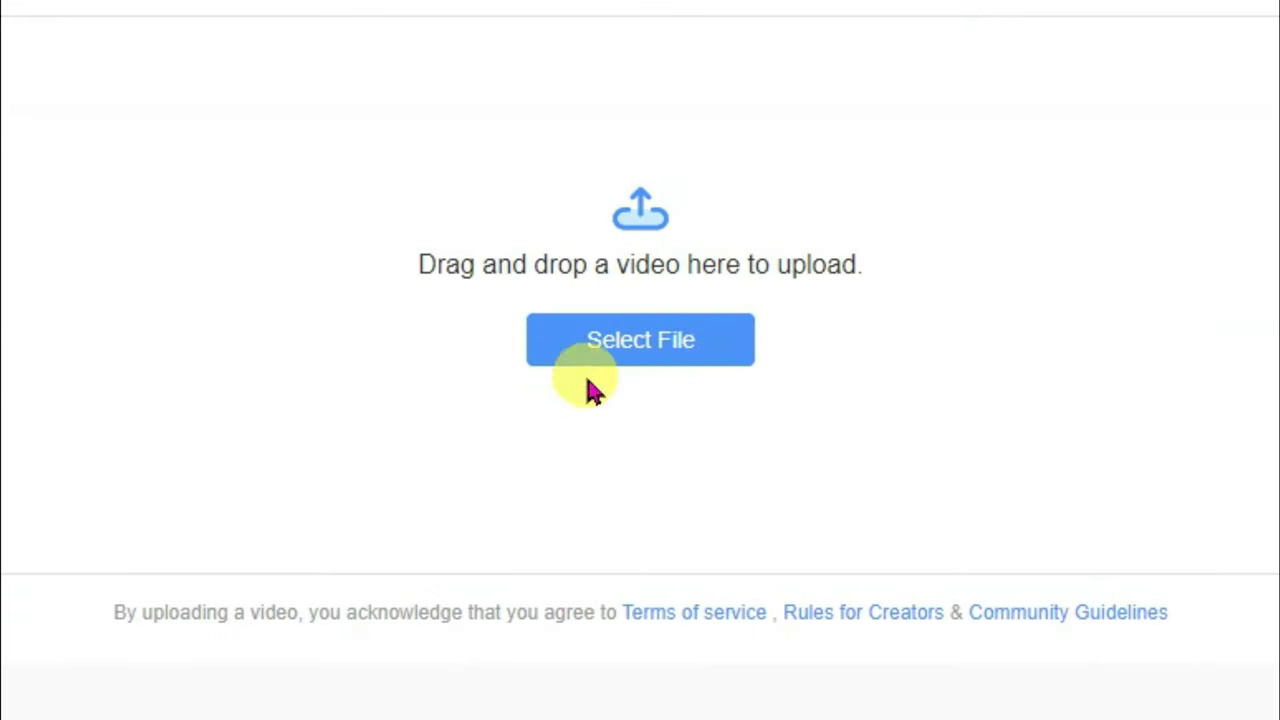
{"action": "left_click", "coordinate": [609, 352]}
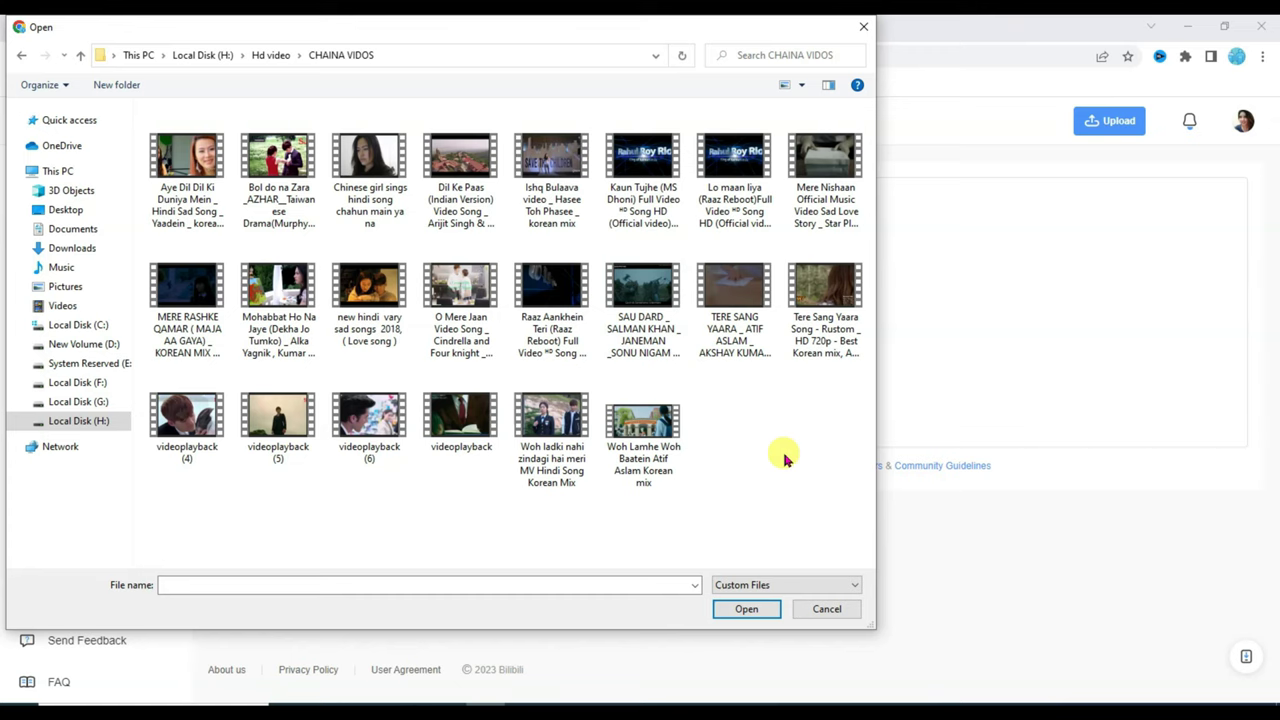
{"action": "left_click", "coordinate": [824, 305]}
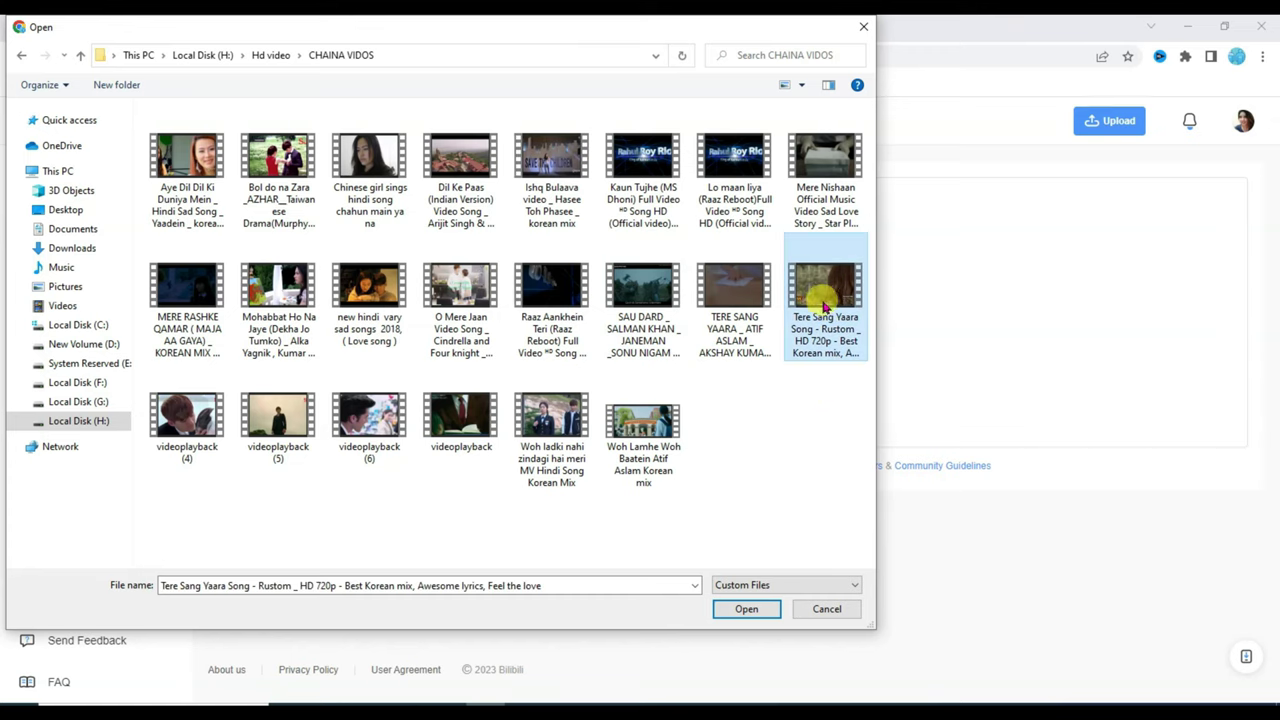
{"action": "left_click", "coordinate": [747, 609]}
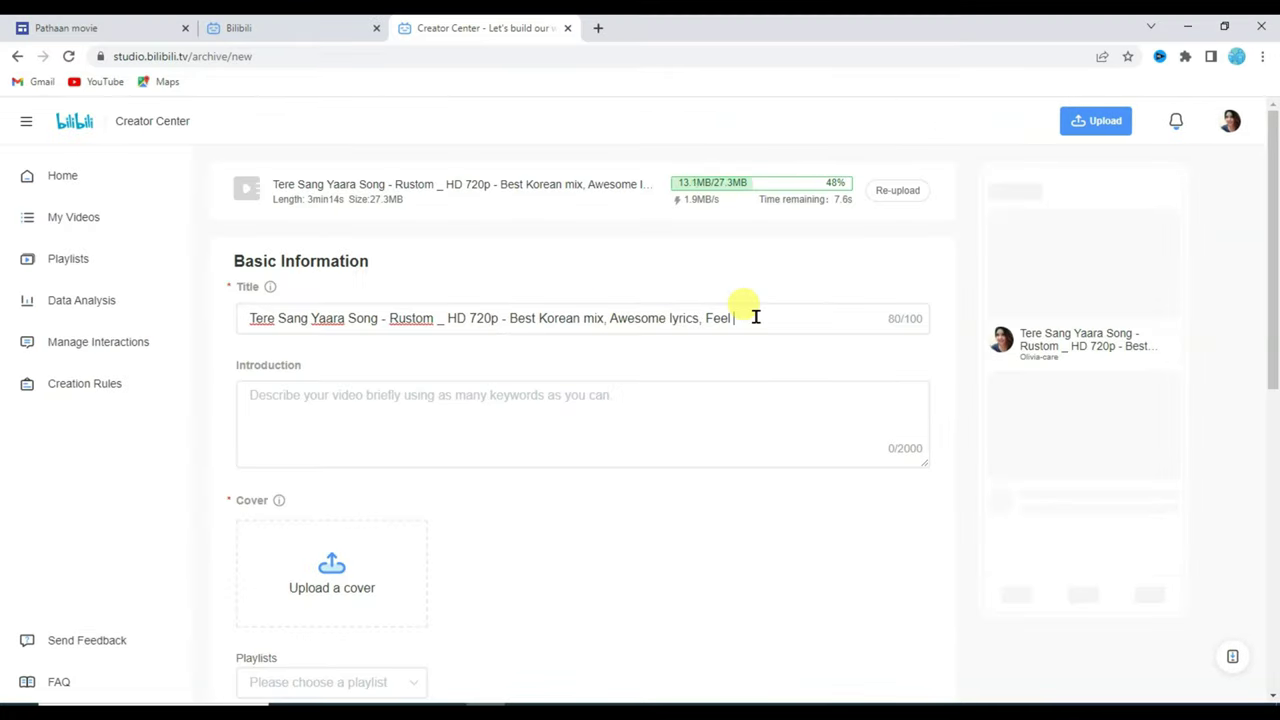
Select the 'Best Korean mix' part of the title and bring up editing options in the Introduction box.
{"action": "left_click_drag", "start_coordinate": [755, 317], "coordinate": [570, 318]}
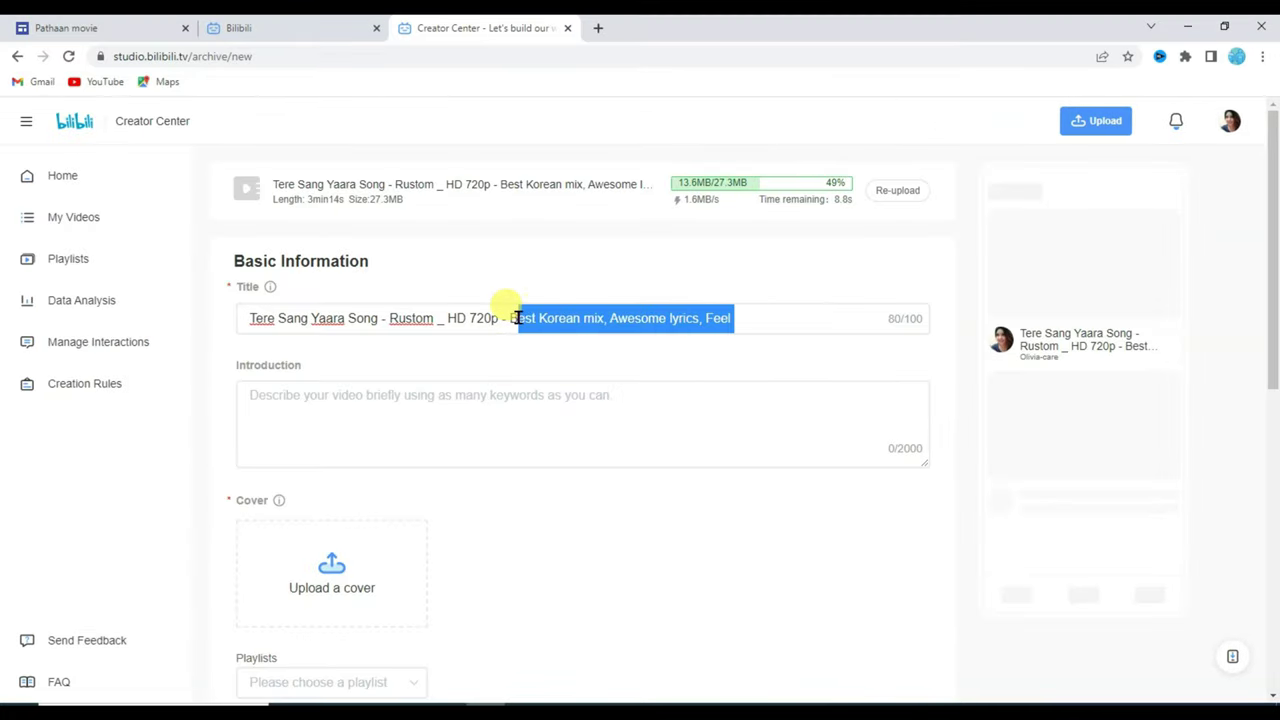
{"action": "left_click", "coordinate": [749, 320]}
{"action": "left_click_drag", "start_coordinate": [749, 320], "coordinate": [495, 318]}
{"action": "right_click", "coordinate": [316, 432]}
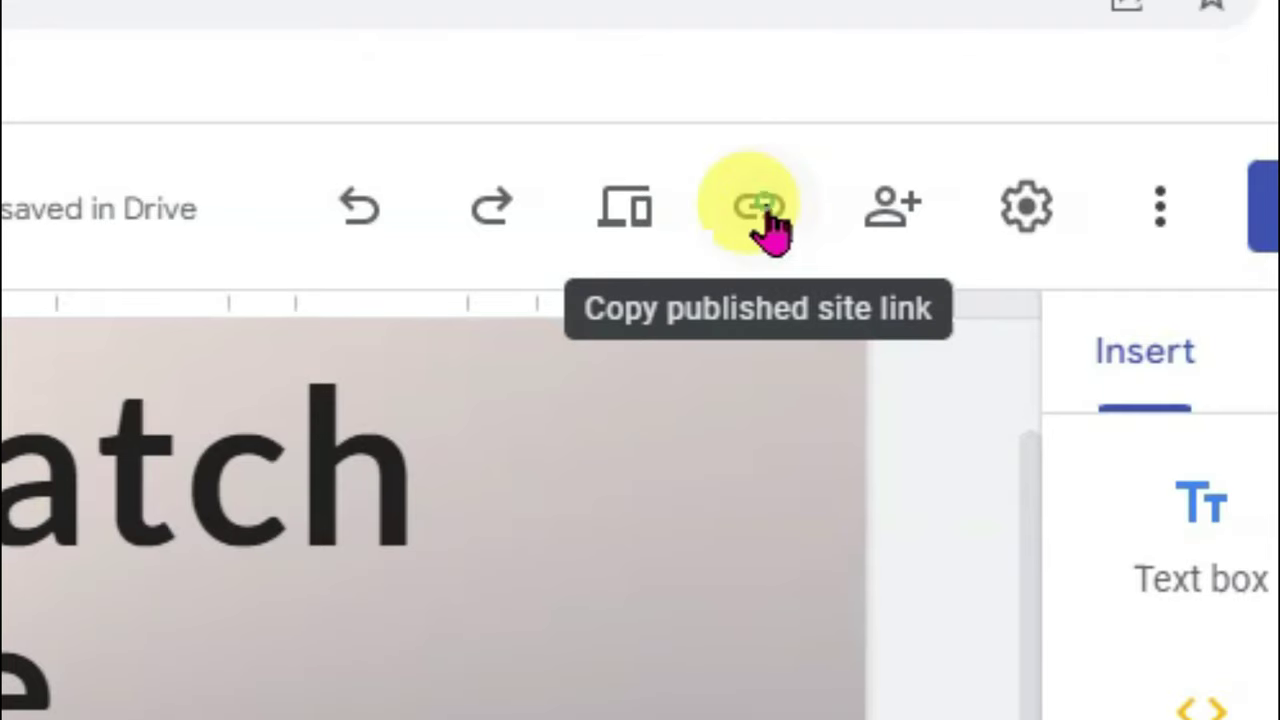
Paste the copied Google Sites link after 'full movie watch -' in the Introduction.
{"action": "left_click", "coordinate": [766, 226]}
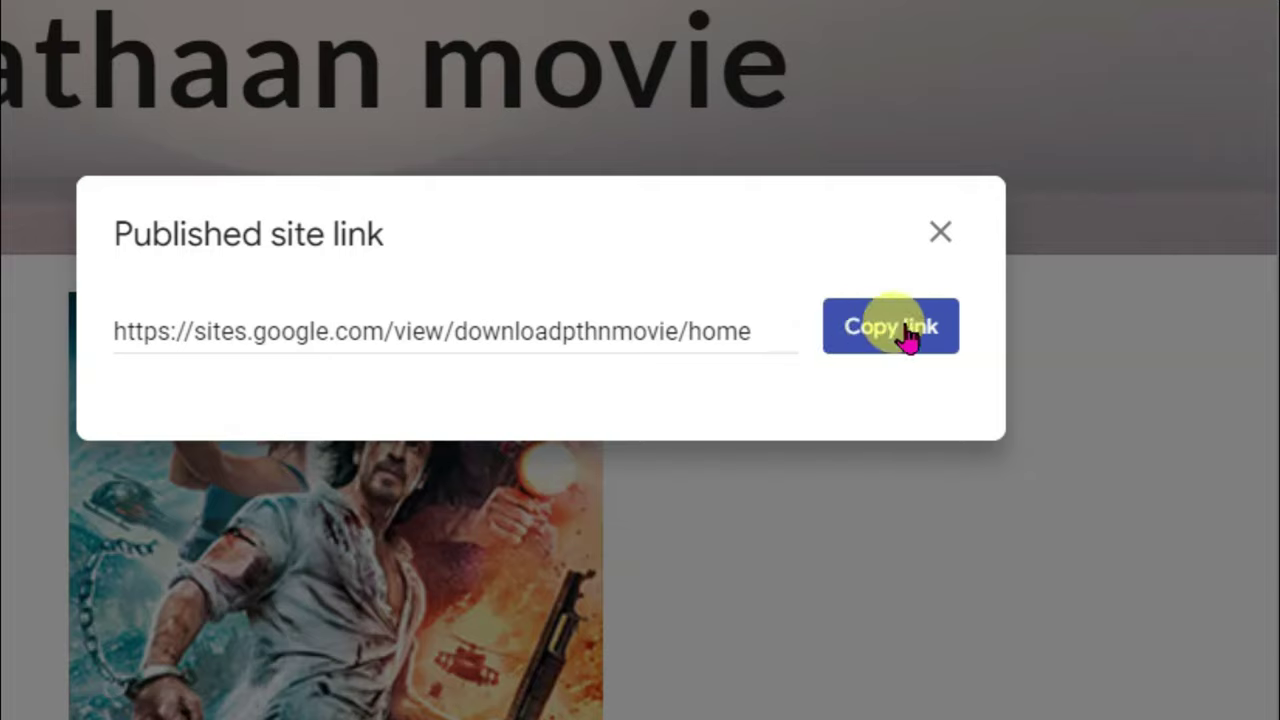
{"action": "left_click", "coordinate": [890, 340]}
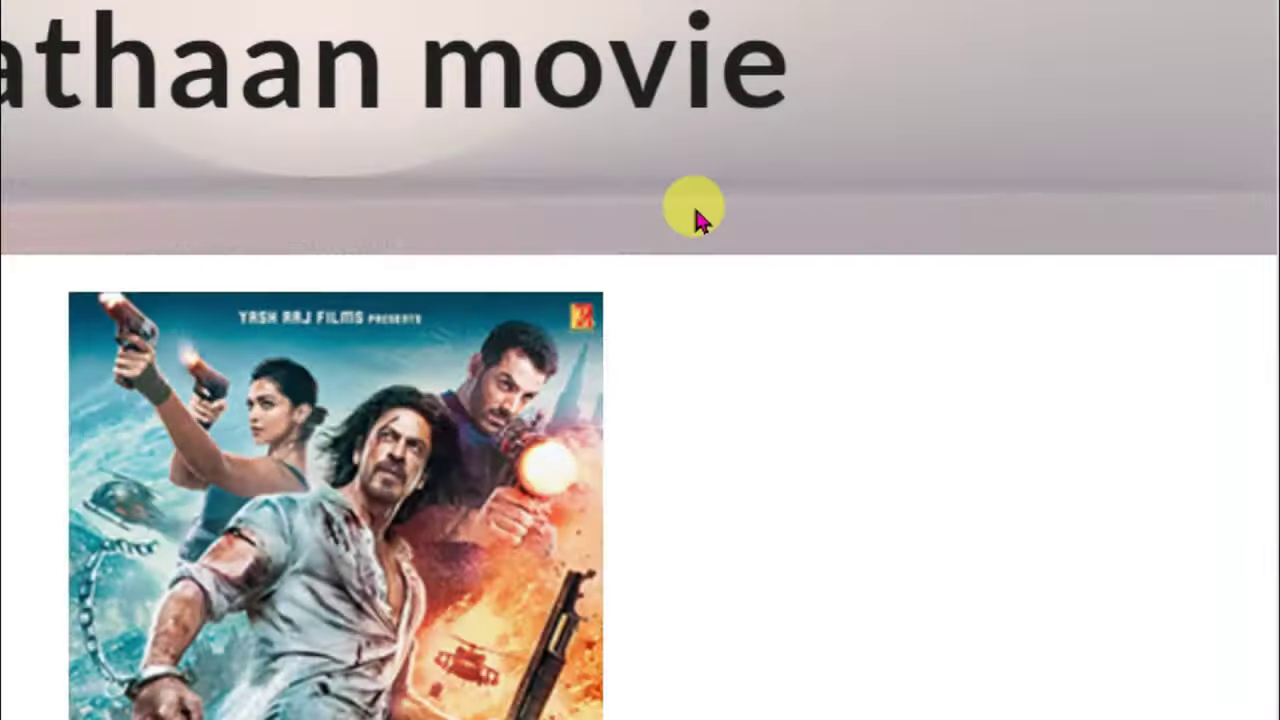
{"action": "type", "text": "ch -"}
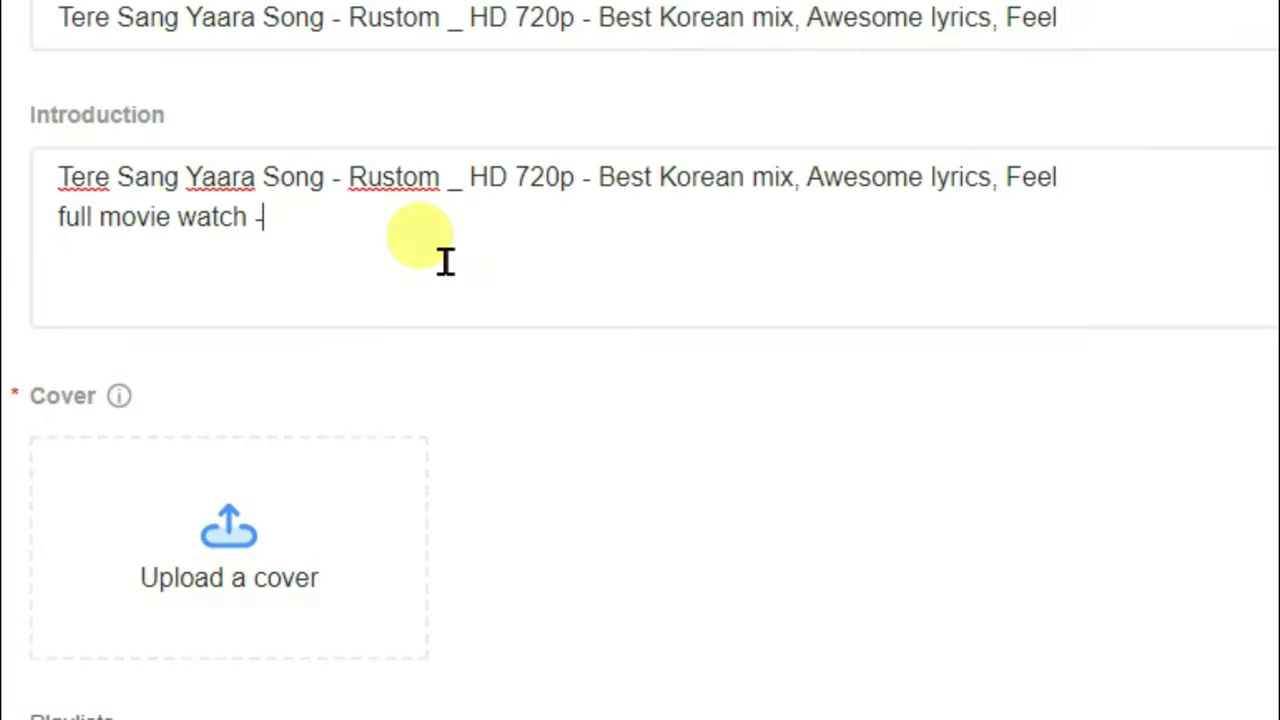
{"action": "key", "text": "ctrl+v"}
{"action": "scroll", "coordinate": [586, 366], "scroll_direction": "down", "scroll_amount": 2}
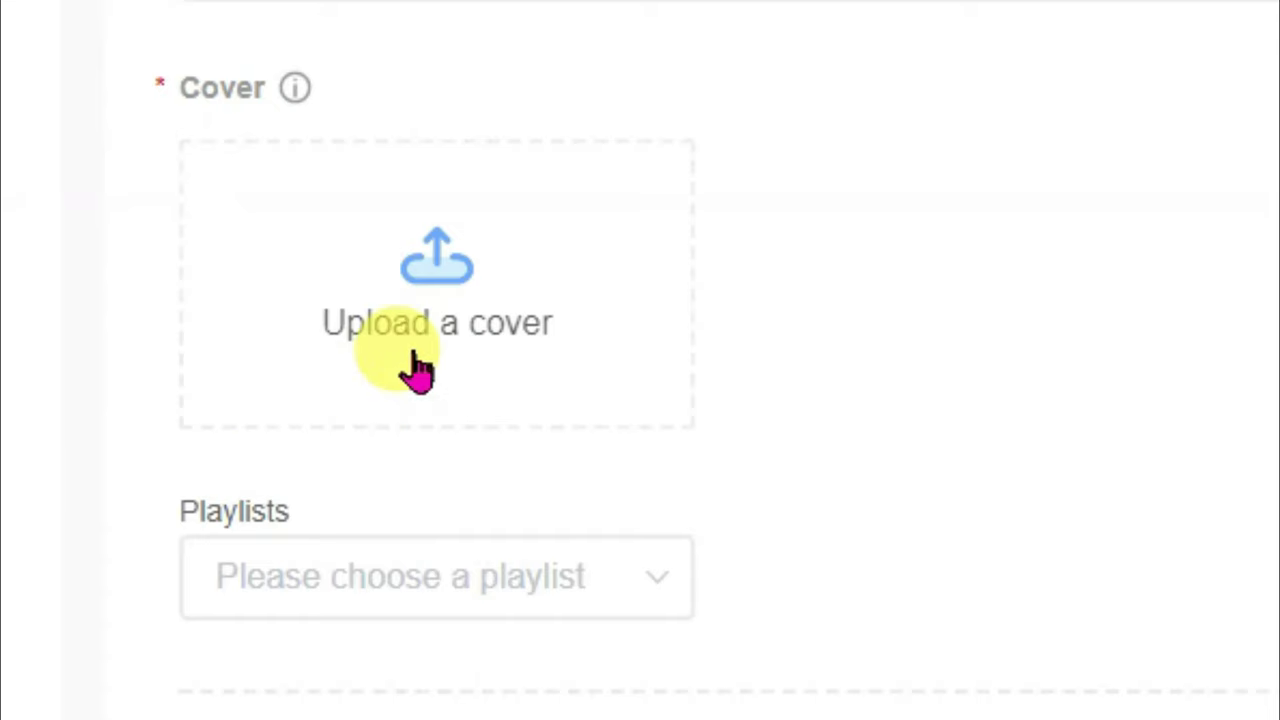
Set a cropped frame from the video as the upload's cover.
{"action": "left_click", "coordinate": [505, 345]}
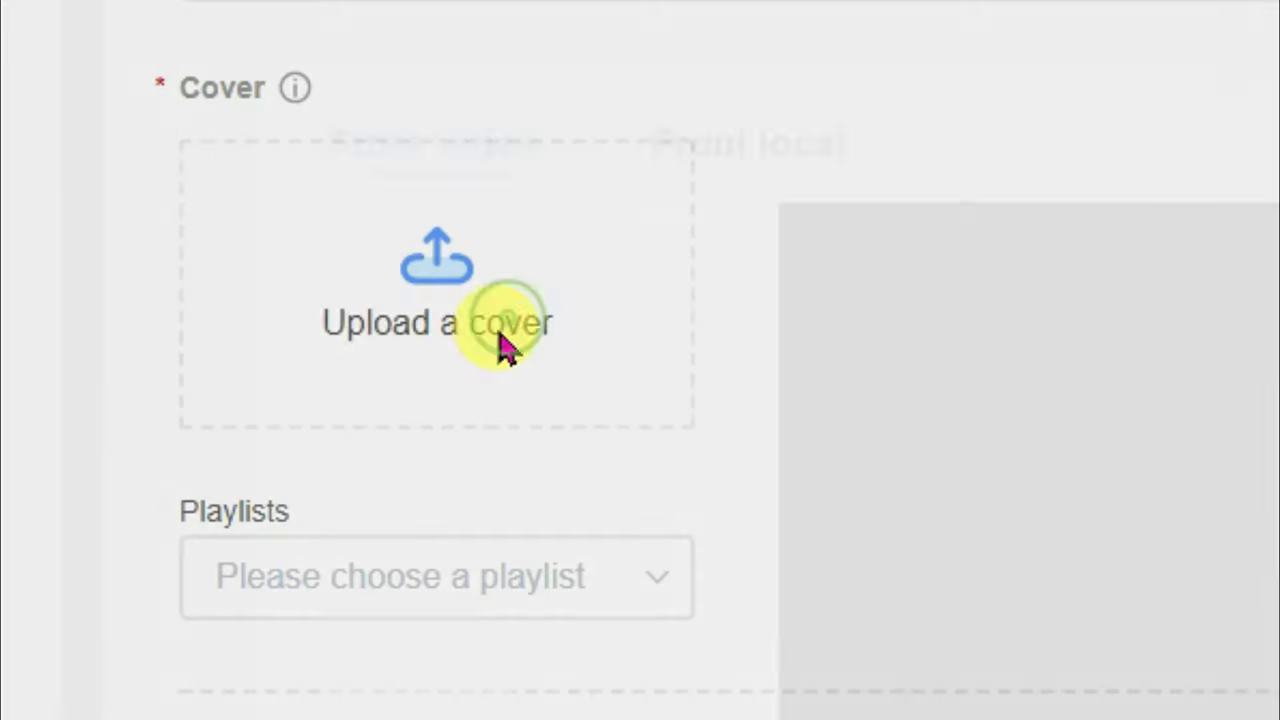
{"action": "left_click", "coordinate": [197, 518]}
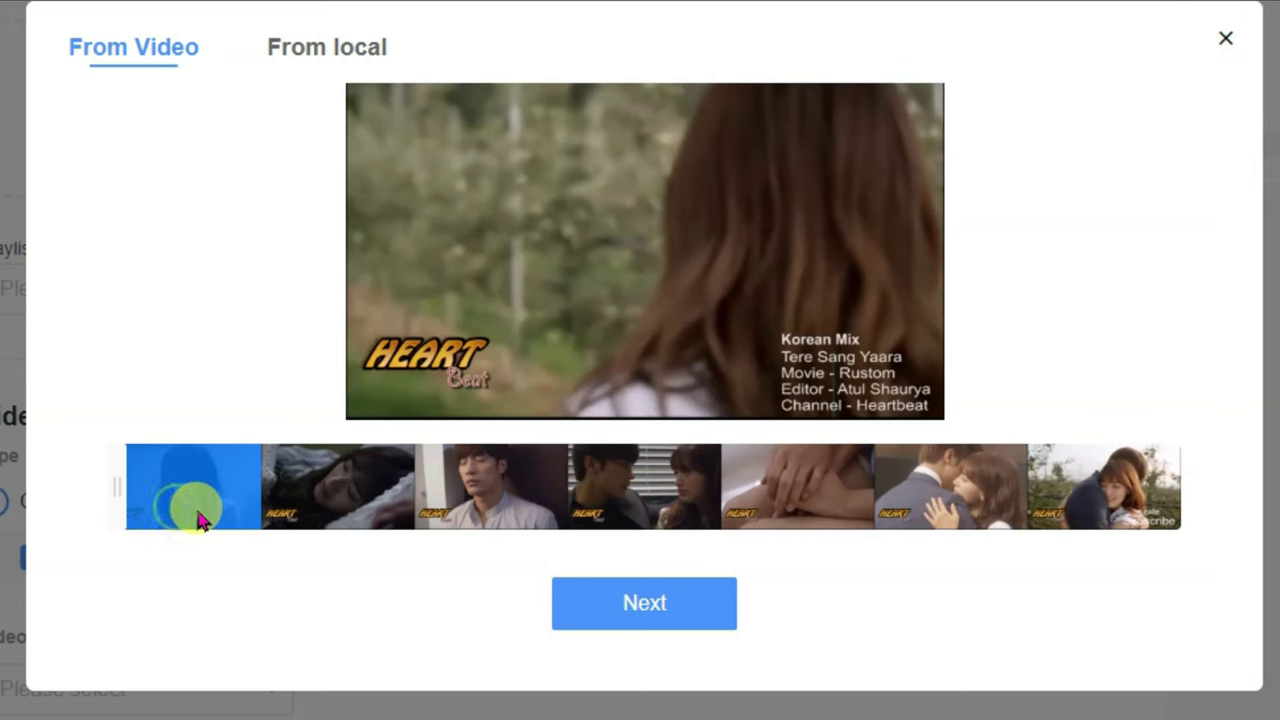
{"action": "left_click_drag", "start_coordinate": [197, 518], "coordinate": [286, 528]}
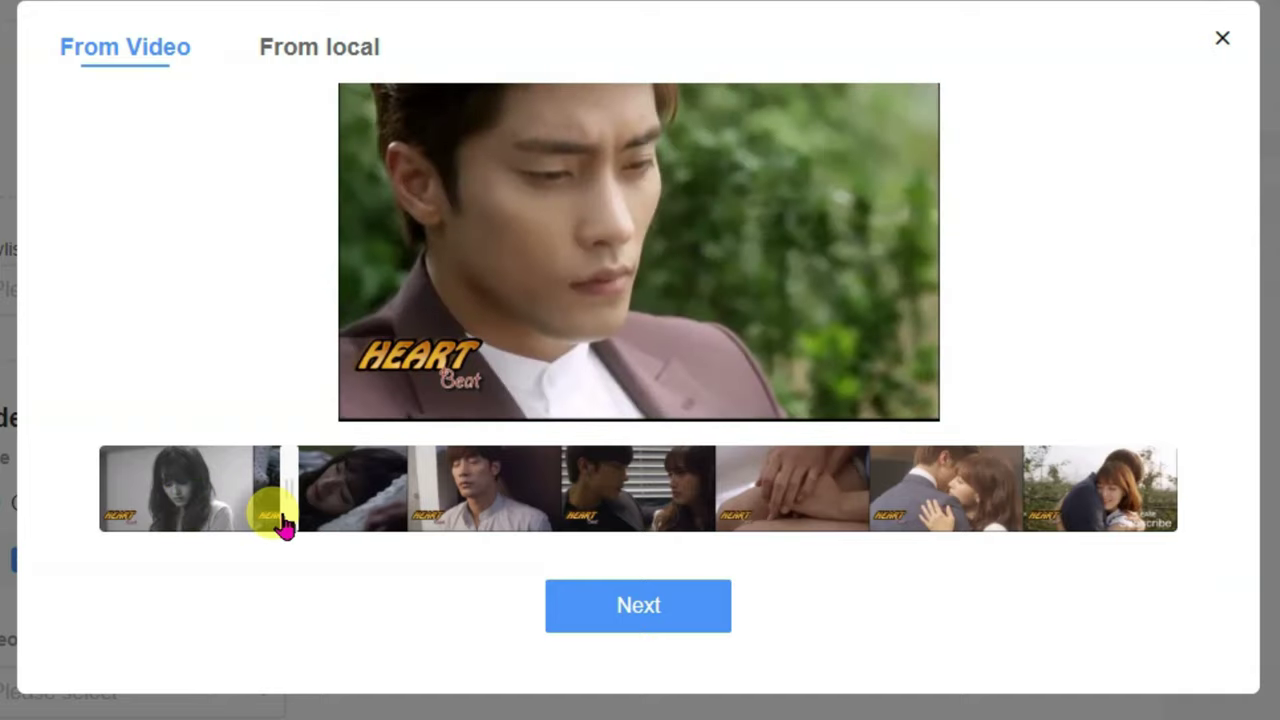
{"action": "left_click", "coordinate": [635, 612]}
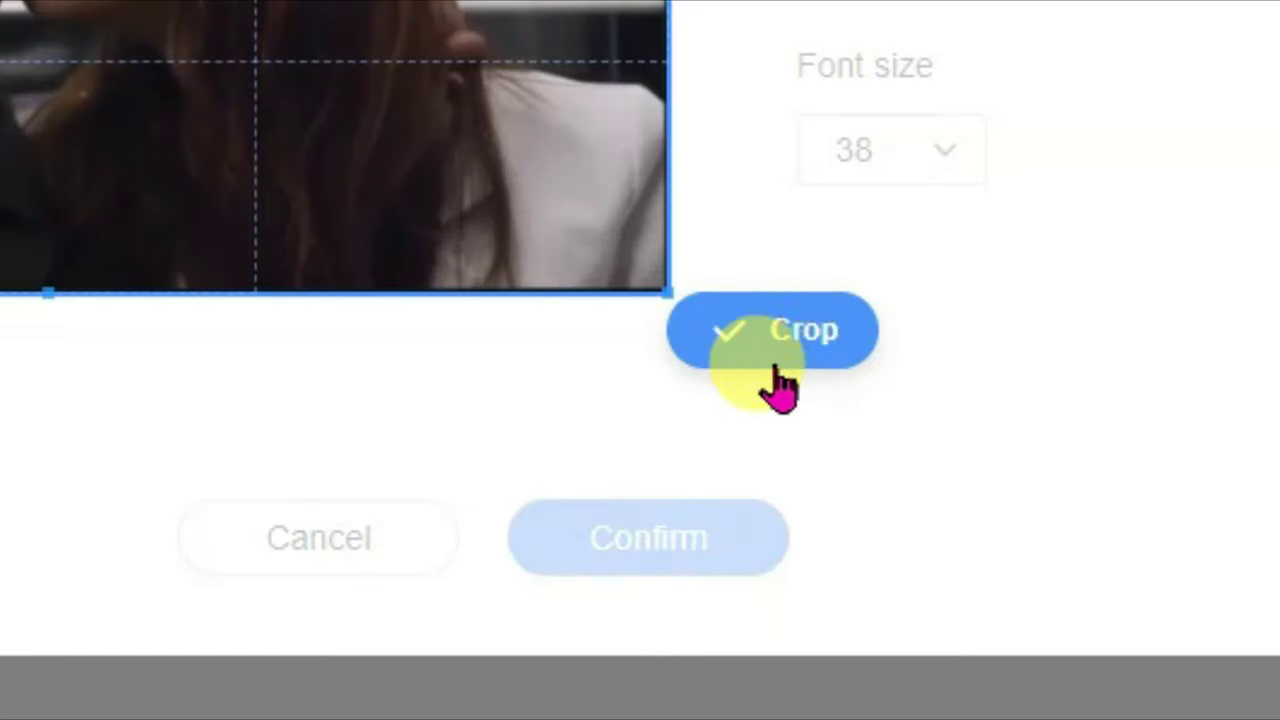
{"action": "left_click", "coordinate": [806, 335]}
{"action": "left_click", "coordinate": [690, 548]}
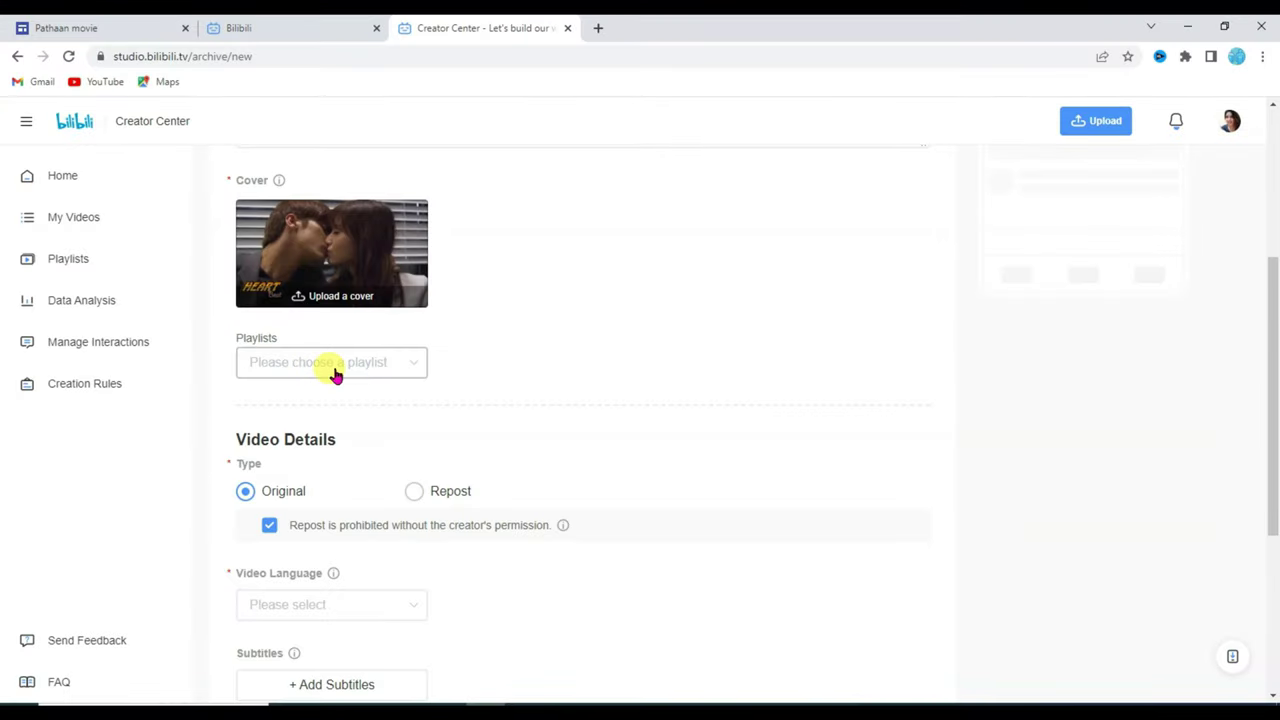
Add the video to a playlist from the Playlists dropdown.
{"action": "left_click", "coordinate": [335, 370]}
{"action": "left_click", "coordinate": [470, 434]}
{"action": "scroll", "coordinate": [626, 417], "scroll_direction": "down", "scroll_amount": 3}
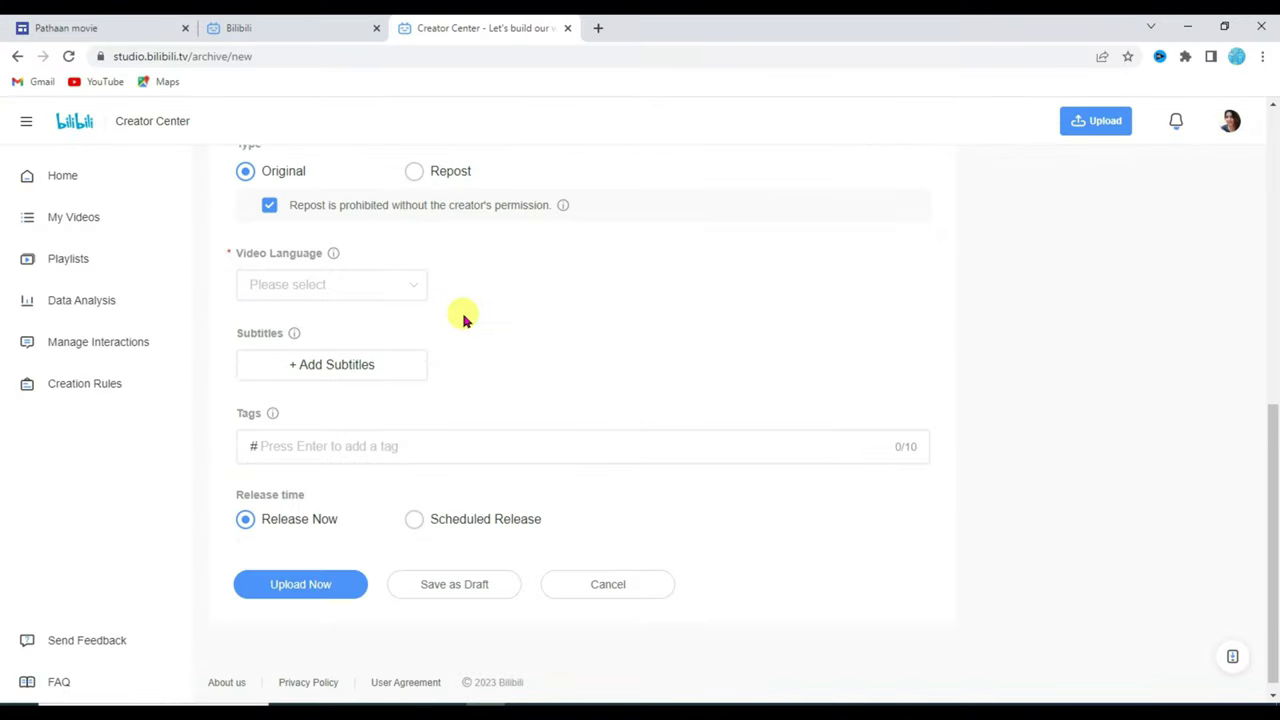
Choose Hindi as video language, add eight tags like 'hindi song' and 'korean scene', and Upload Now.
{"action": "left_click", "coordinate": [415, 288]}
{"action": "left_click", "coordinate": [285, 476]}
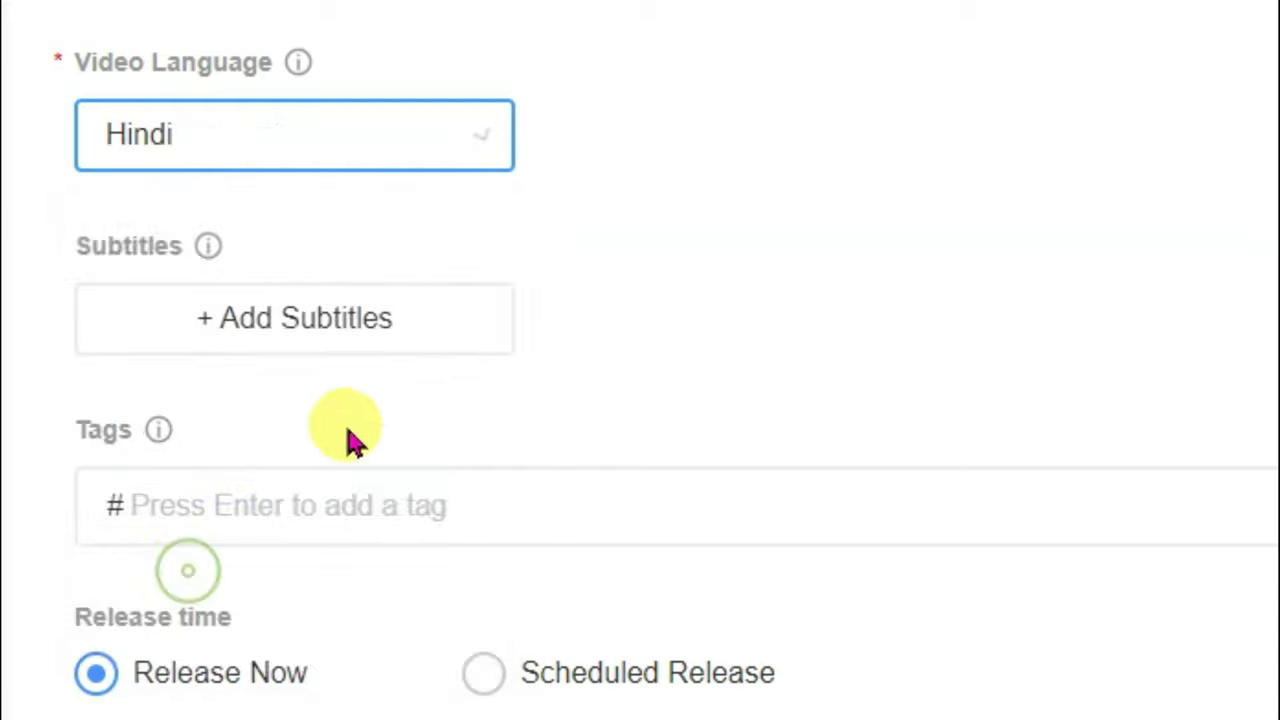
{"action": "left_click", "coordinate": [328, 484]}
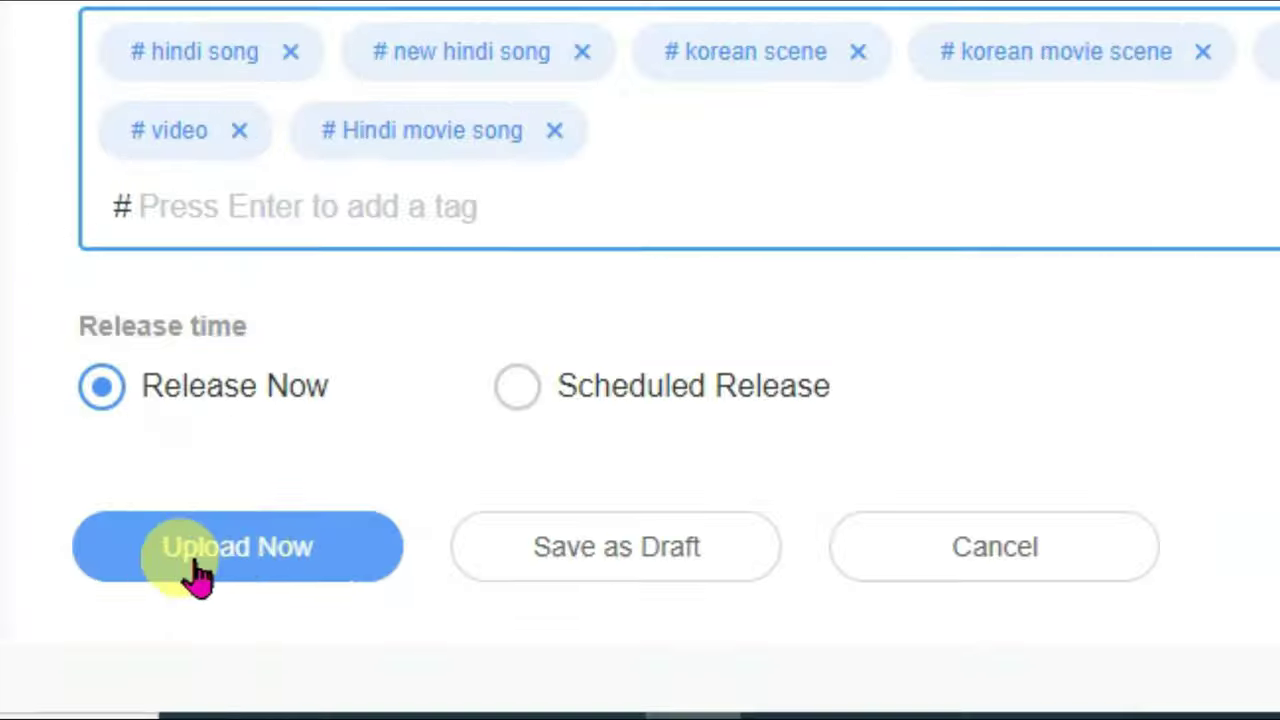
{"action": "left_click", "coordinate": [217, 558]}
{"action": "left_click_drag", "start_coordinate": [304, 251], "coordinate": [985, 251]}
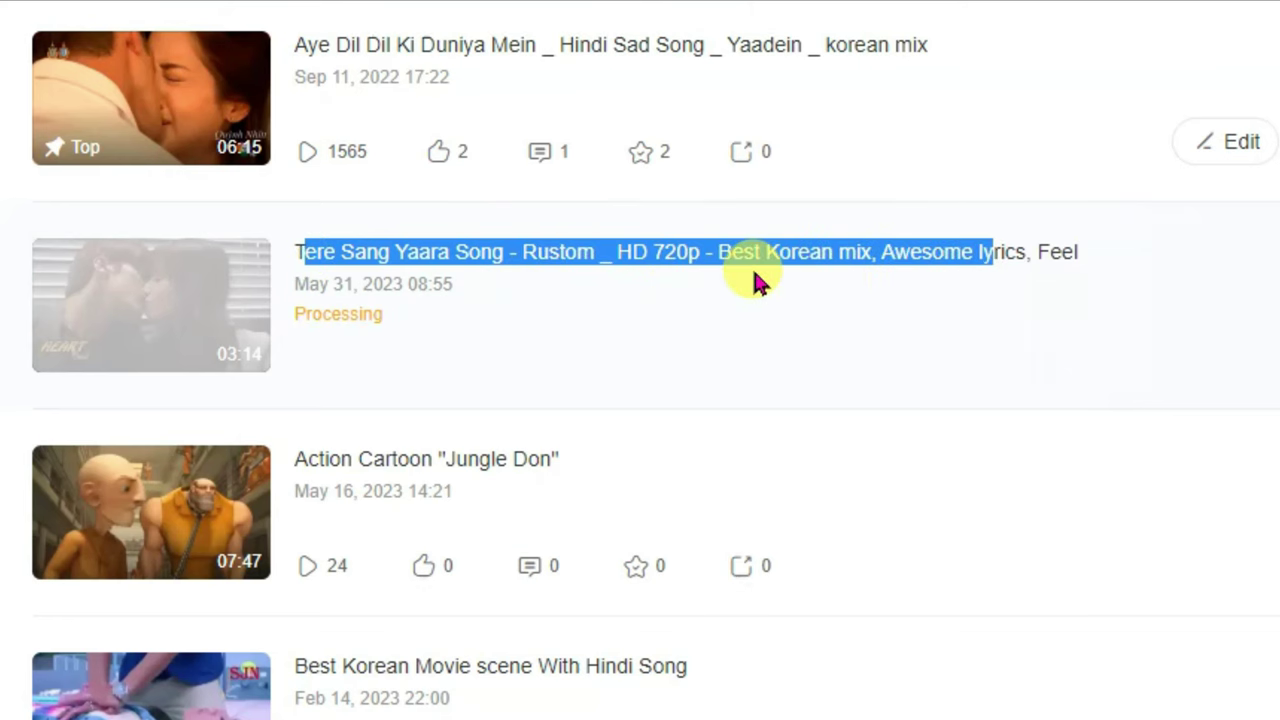
Check the Tere Sang Yaara video's status and select the Google Sites URL in its introduction.
{"action": "left_click", "coordinate": [298, 343]}
{"action": "left_click", "coordinate": [431, 398]}
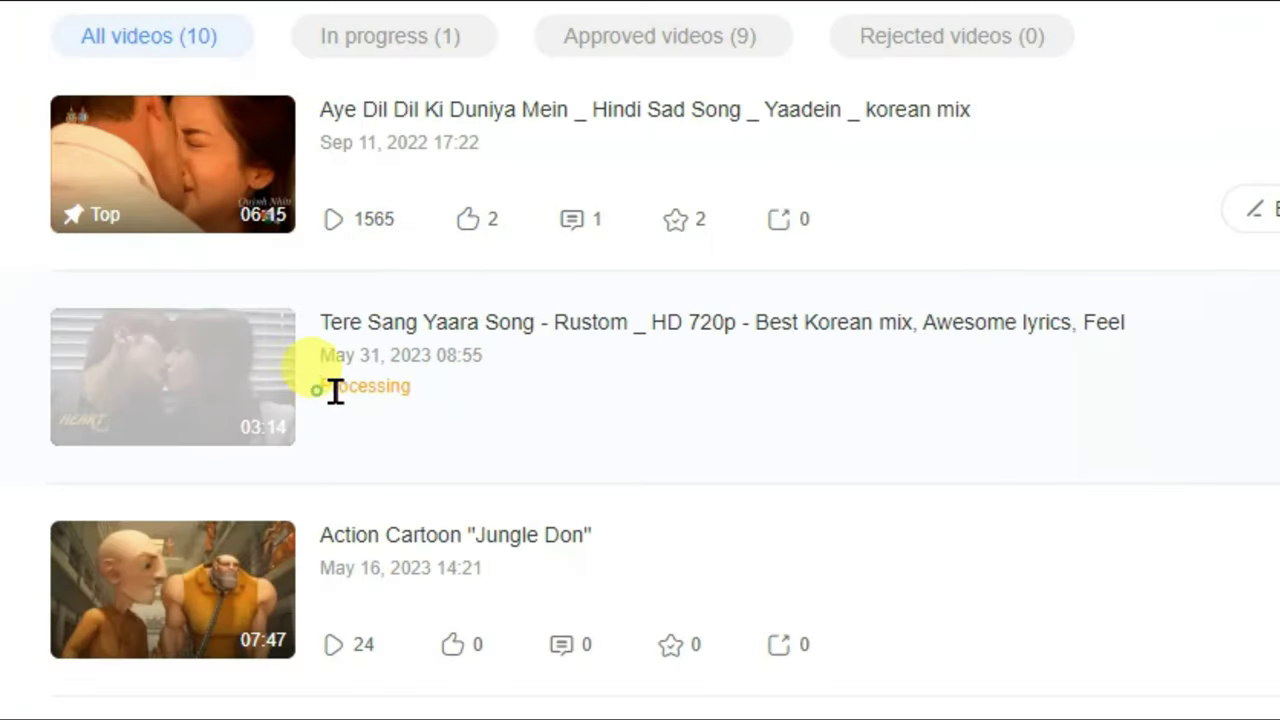
{"action": "double_click", "coordinate": [335, 390]}
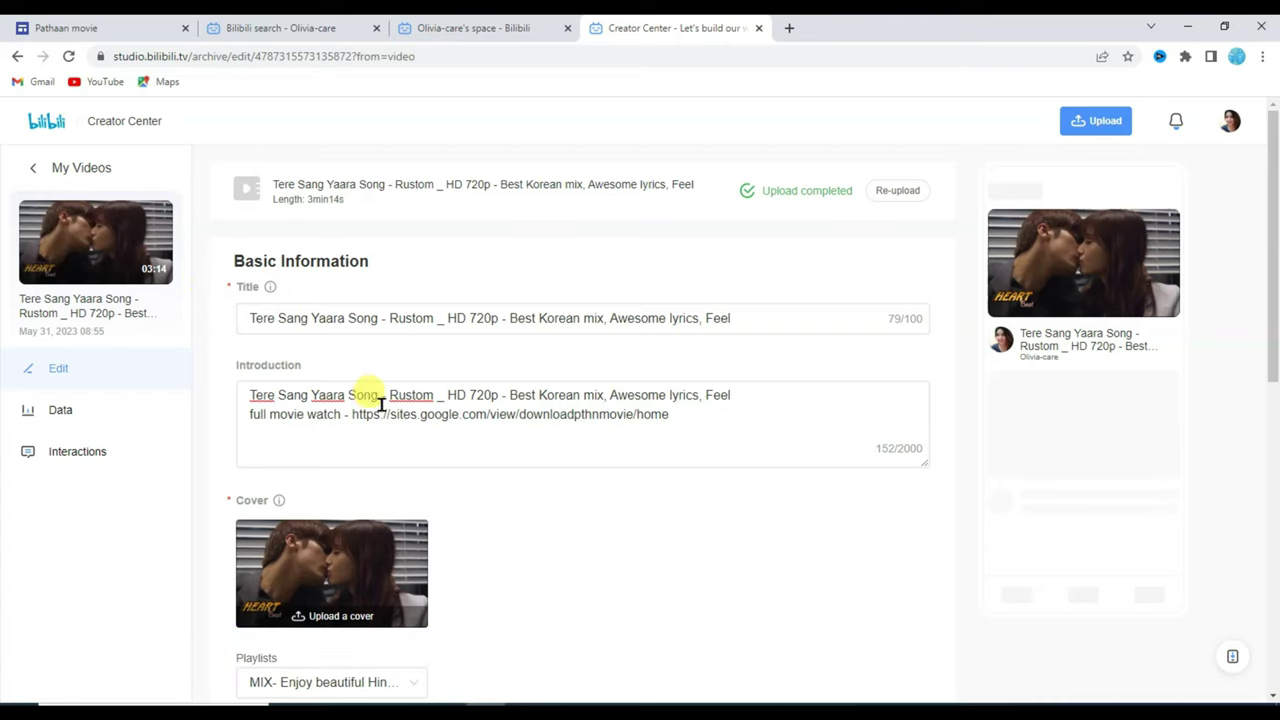
{"action": "left_click_drag", "start_coordinate": [354, 416], "coordinate": [726, 416]}
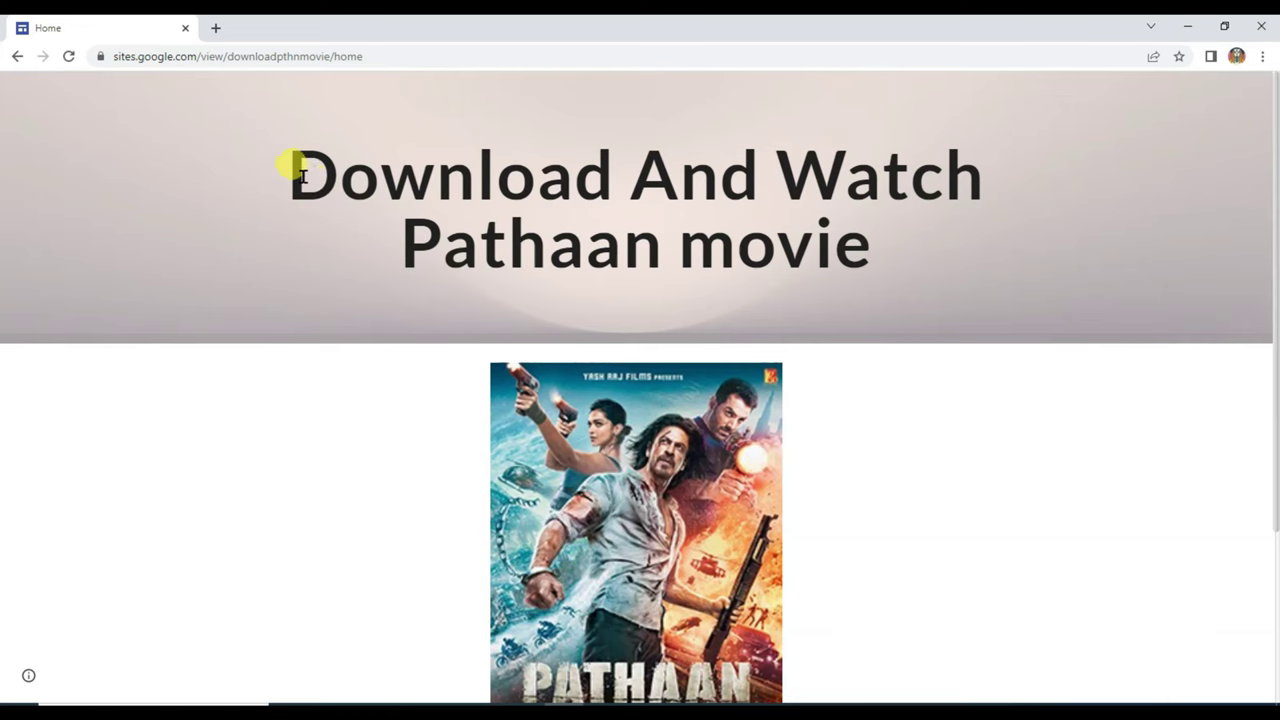
{"action": "left_click_drag", "start_coordinate": [297, 168], "coordinate": [884, 263]}
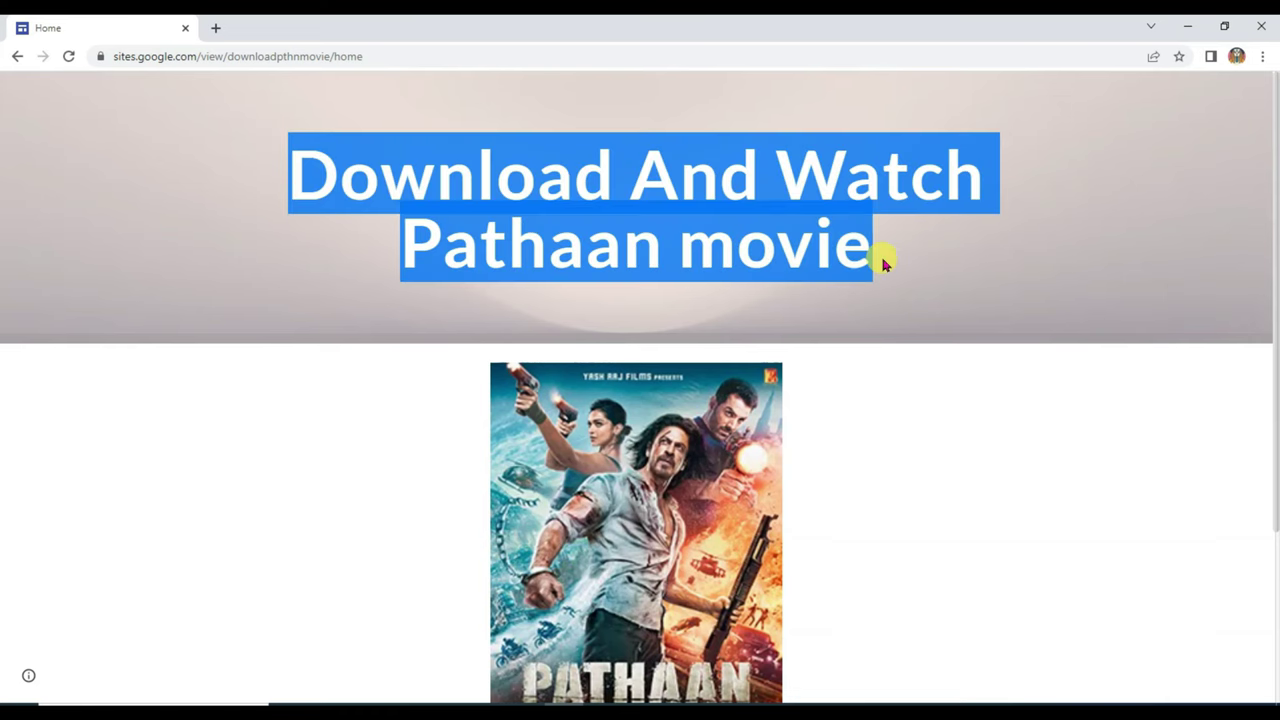
{"action": "scroll", "coordinate": [899, 286], "scroll_direction": "down", "scroll_amount": 2}
{"action": "right_click", "coordinate": [562, 586]}
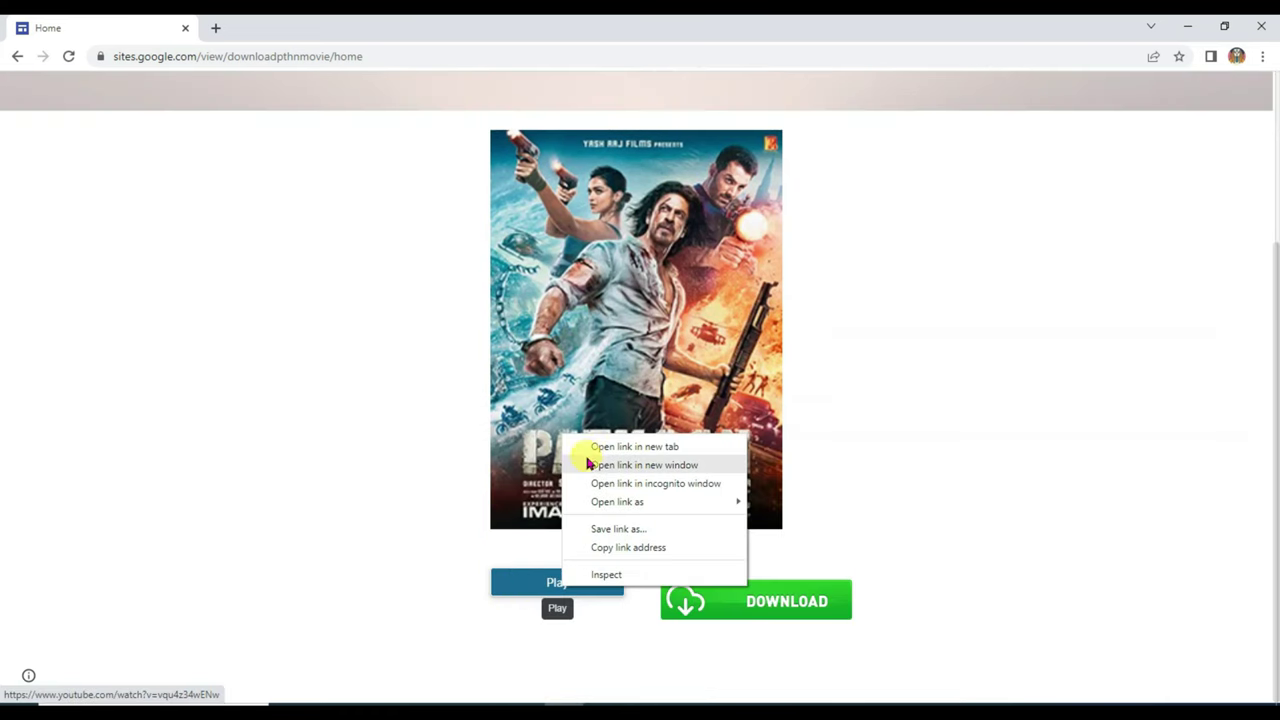
{"action": "left_click", "coordinate": [623, 447]}
{"action": "left_click", "coordinate": [326, 24]}
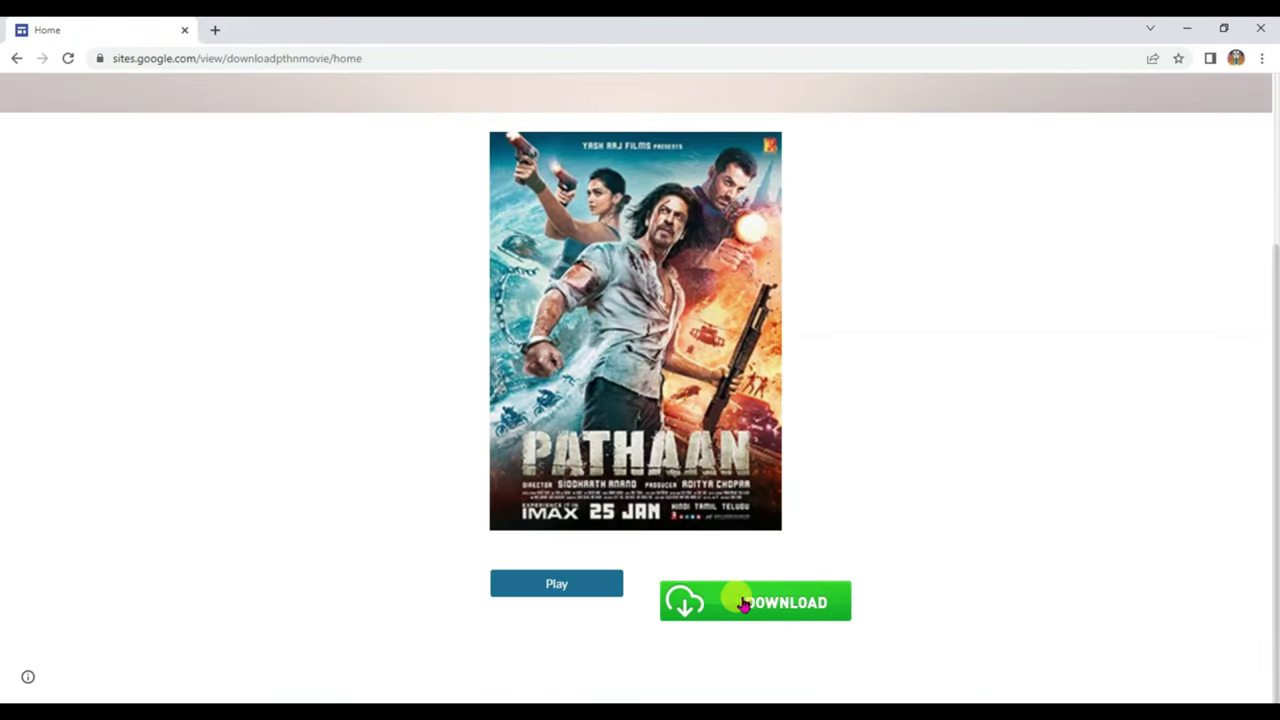
{"action": "right_click", "coordinate": [755, 600]}
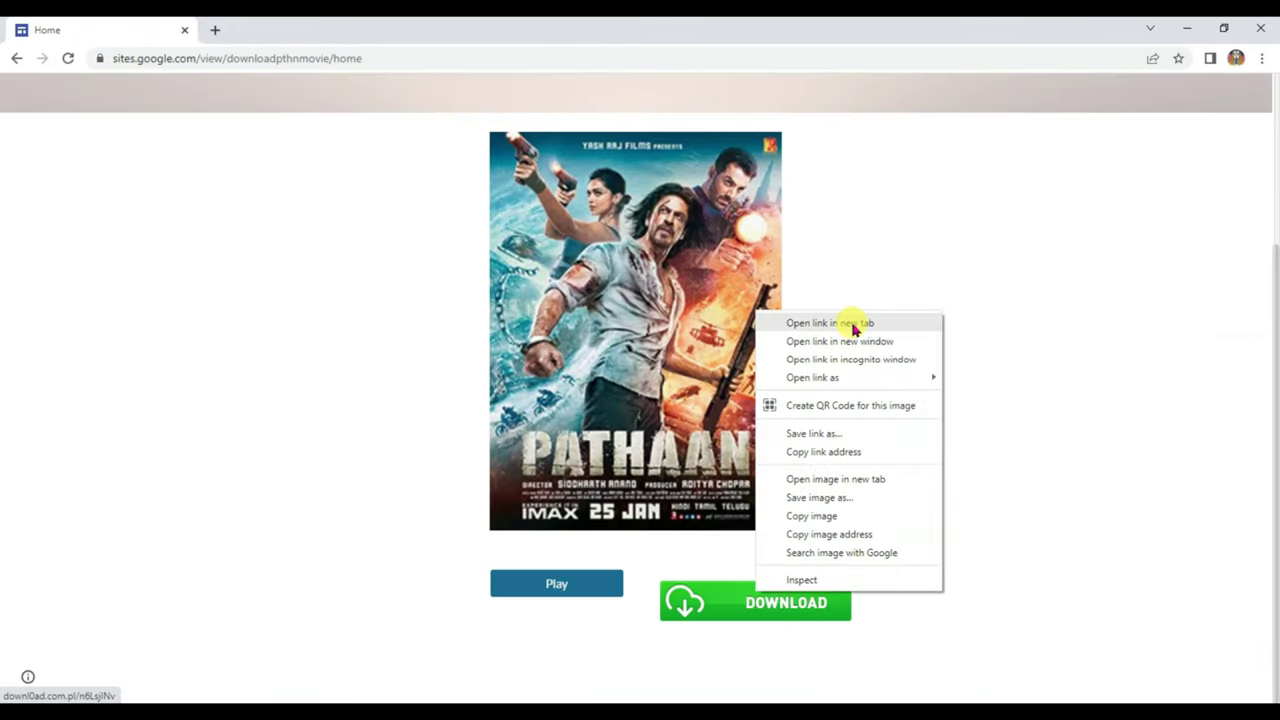
{"action": "left_click", "coordinate": [853, 324]}
{"action": "left_click", "coordinate": [280, 27]}
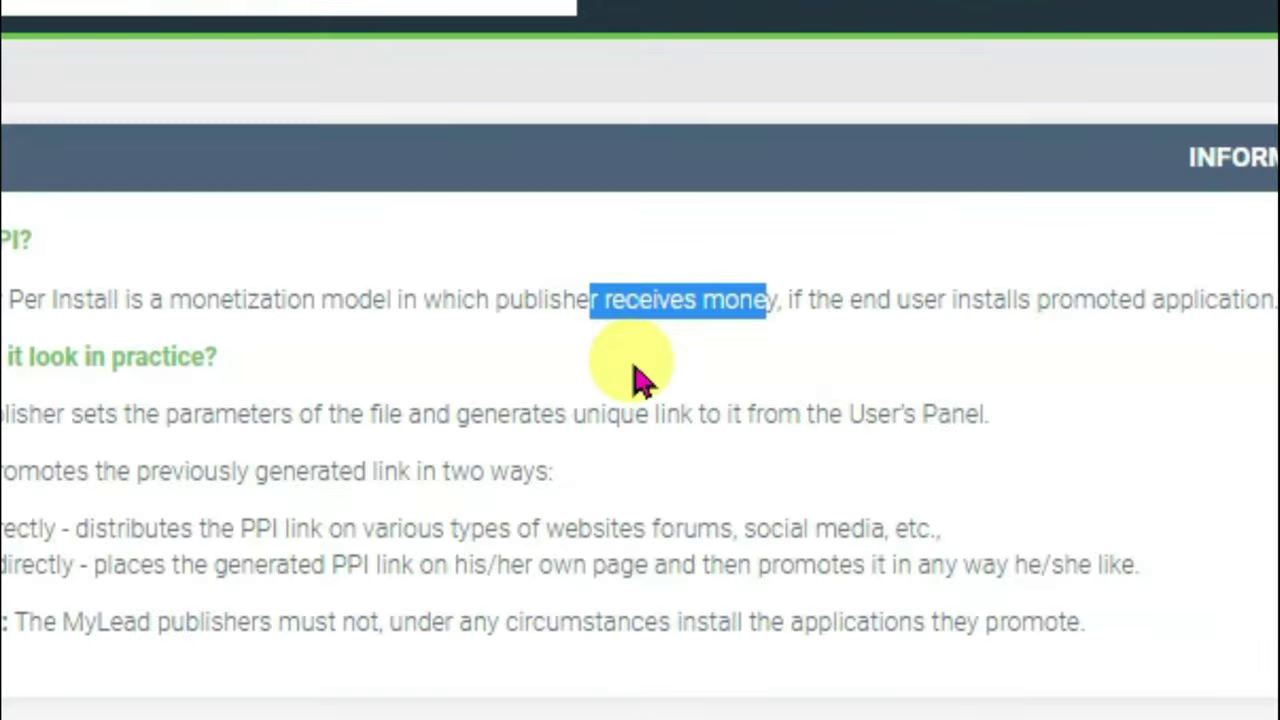
{"action": "left_click_drag", "start_coordinate": [640, 378], "coordinate": [749, 340]}
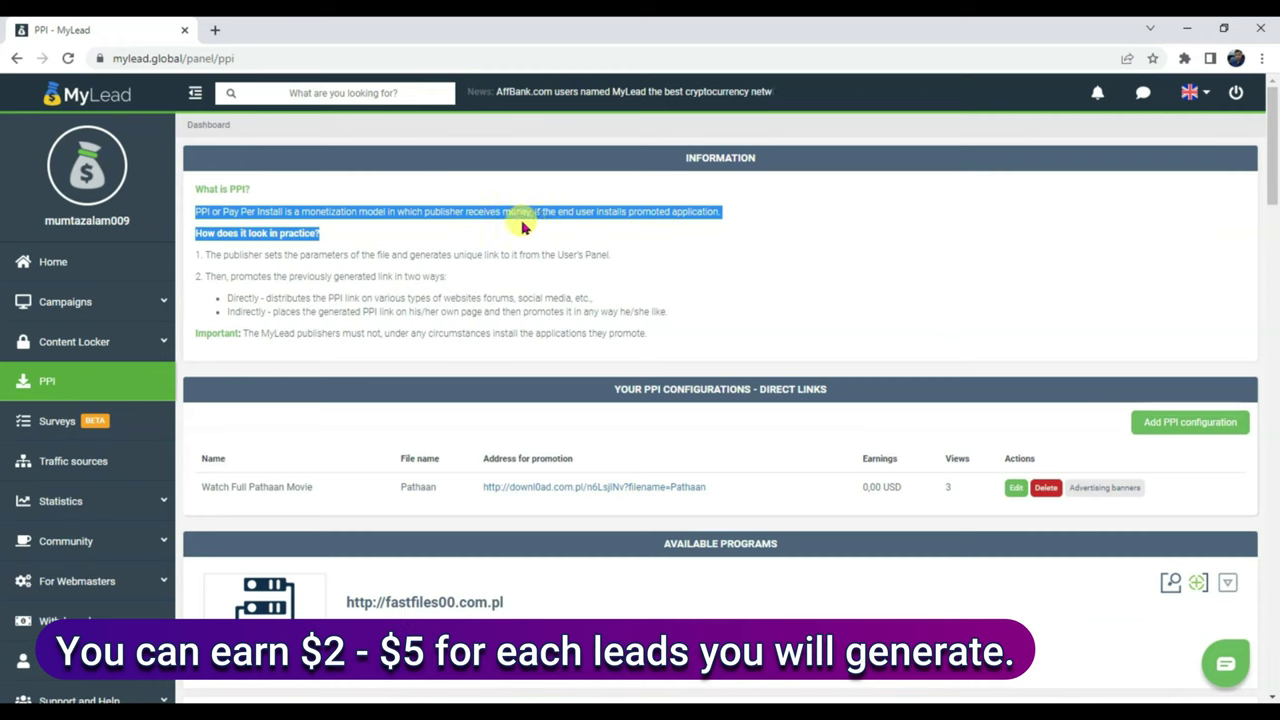
{"action": "left_click_drag", "start_coordinate": [522, 227], "coordinate": [718, 212]}
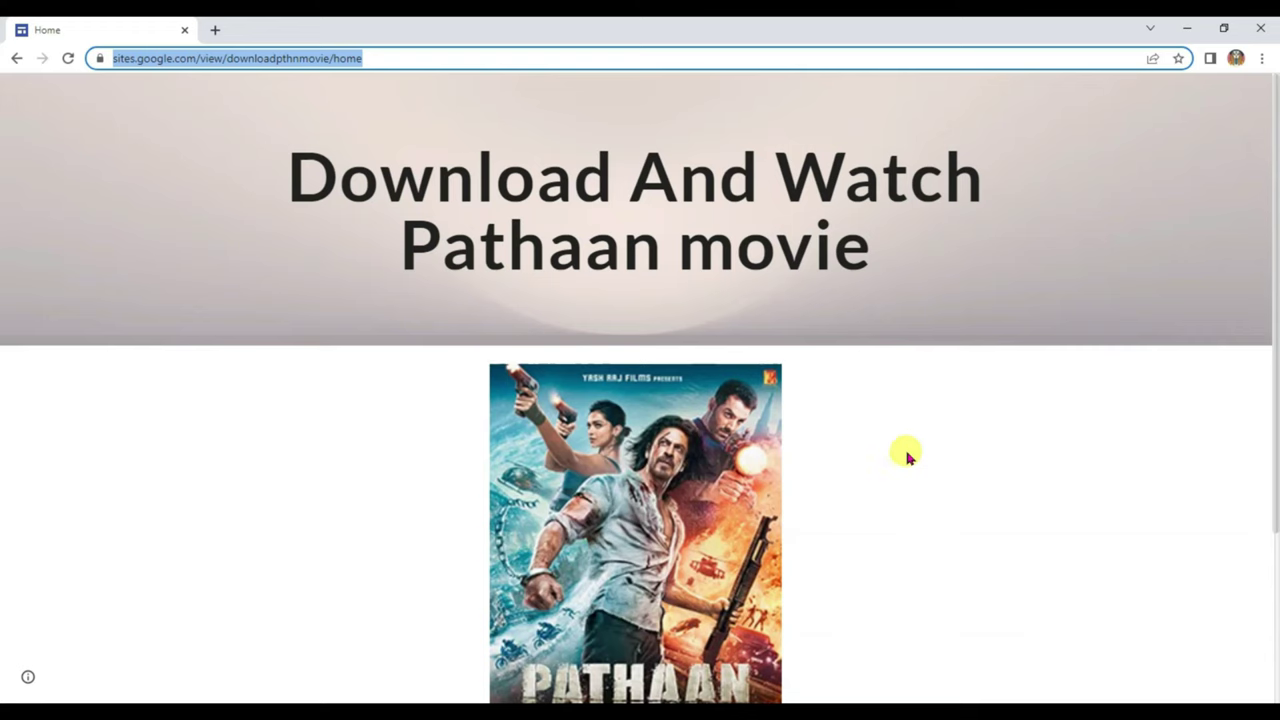
{"action": "scroll", "coordinate": [764, 465], "scroll_direction": "down", "scroll_amount": 3}
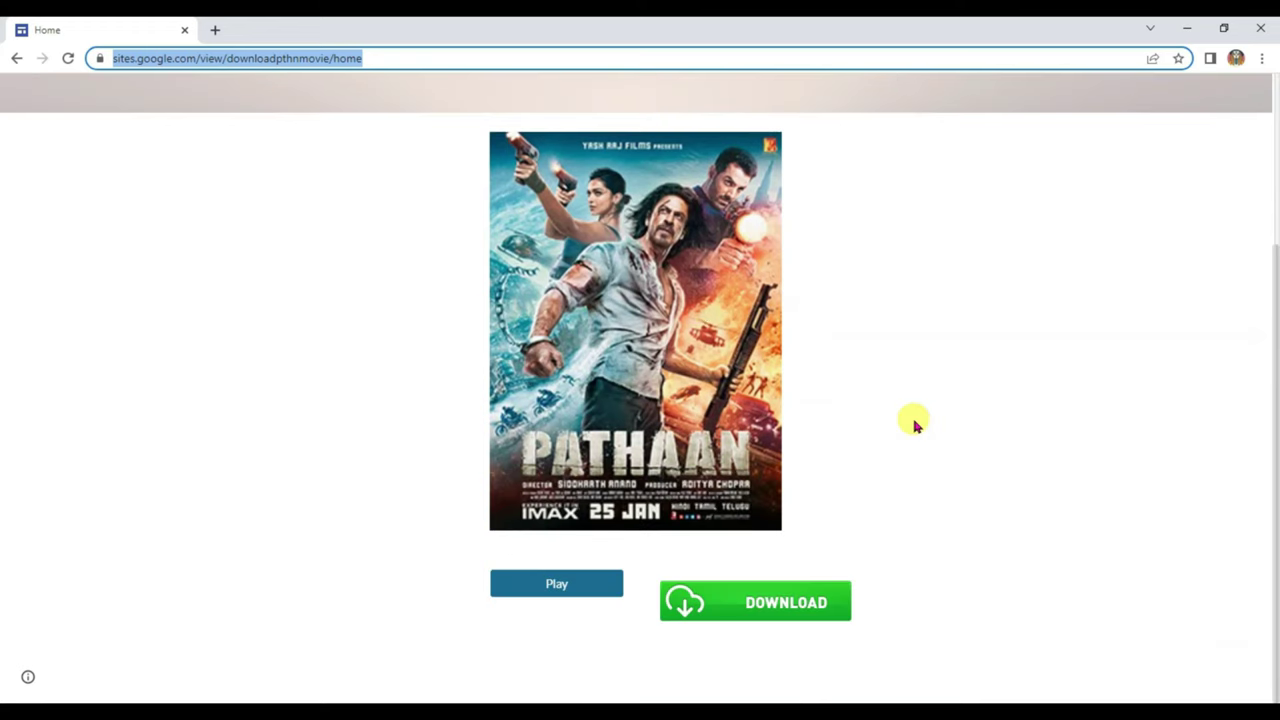
{"action": "scroll", "coordinate": [850, 445], "scroll_direction": "up", "scroll_amount": 3}
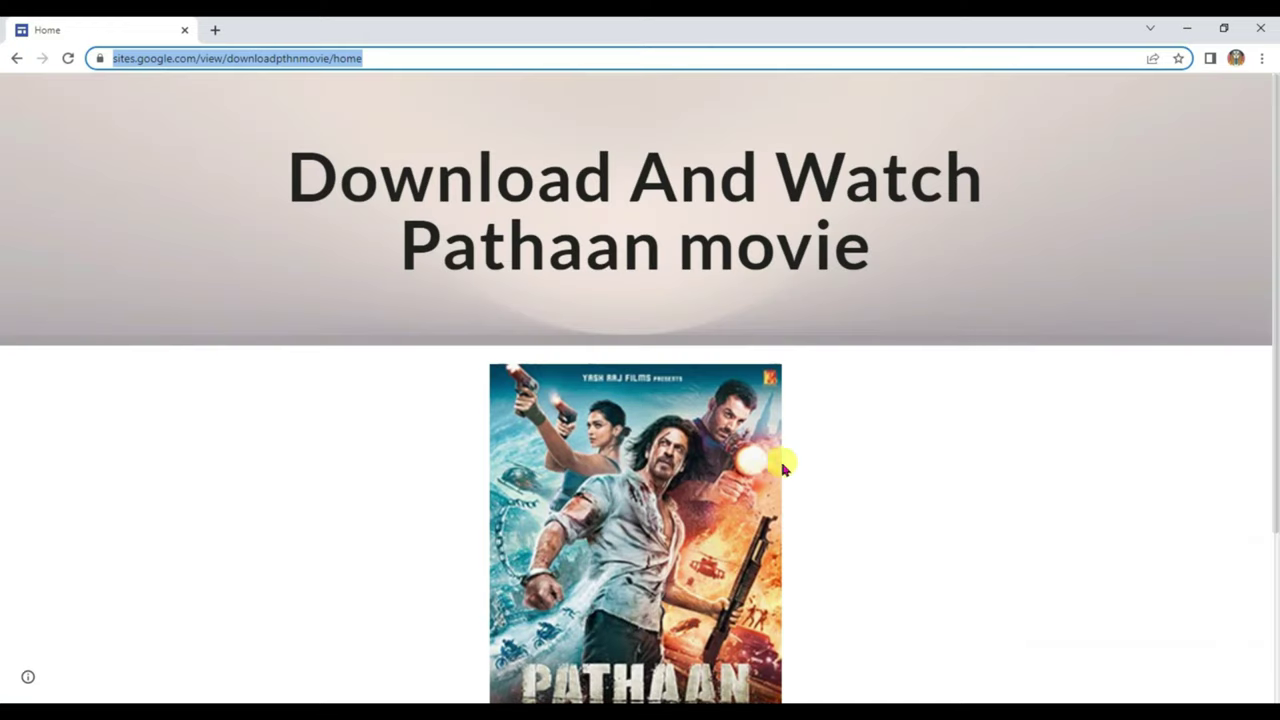